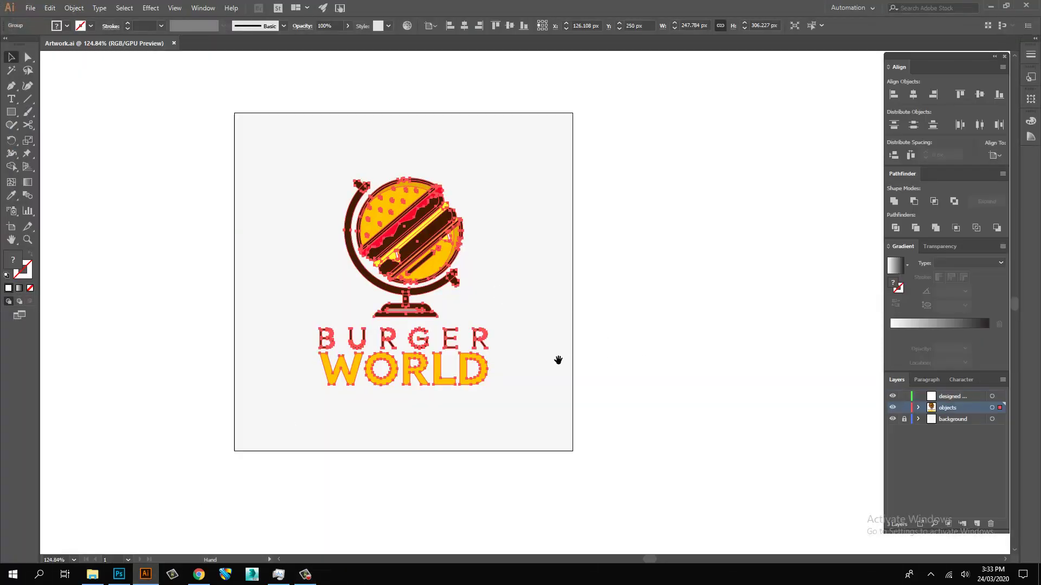
Step: Deselect the Burger World logo and switch to the apron mockup in Photoshop
{"action": "left_click_drag", "start_coordinate": [557, 360], "coordinate": [603, 353]}
{"action": "left_click", "coordinate": [659, 353]}
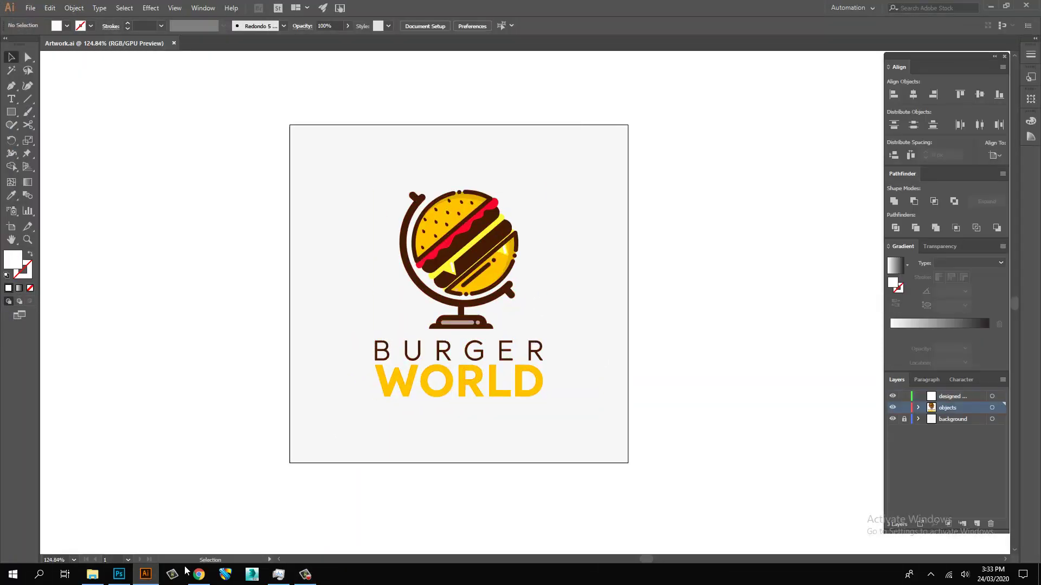
{"action": "left_click", "coordinate": [119, 574]}
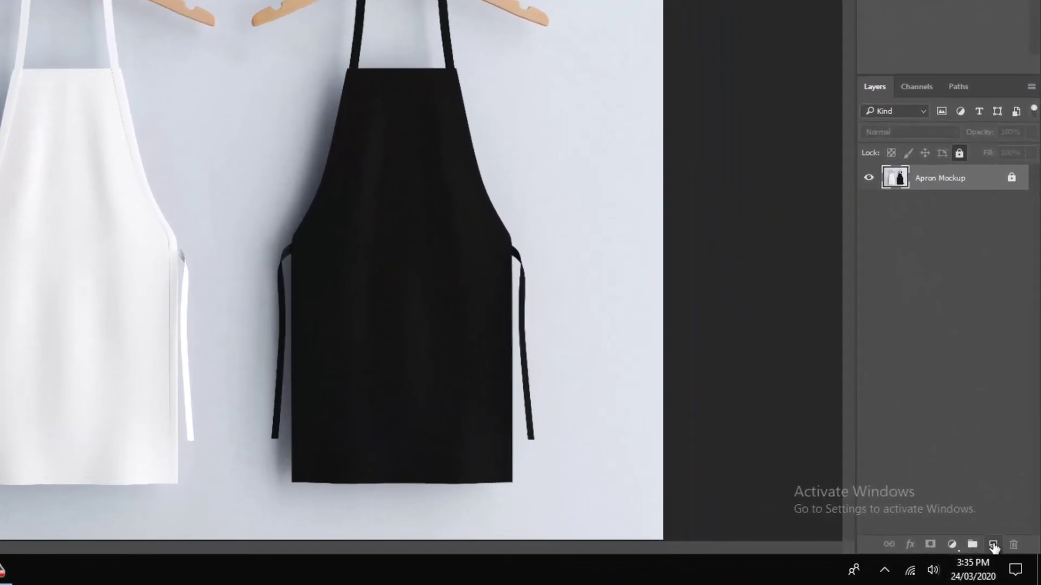
Step: Add a new layer above the Apron Mockup layer and name it White Apron
{"action": "left_click", "coordinate": [1007, 557]}
{"action": "double_click", "coordinate": [922, 177]}
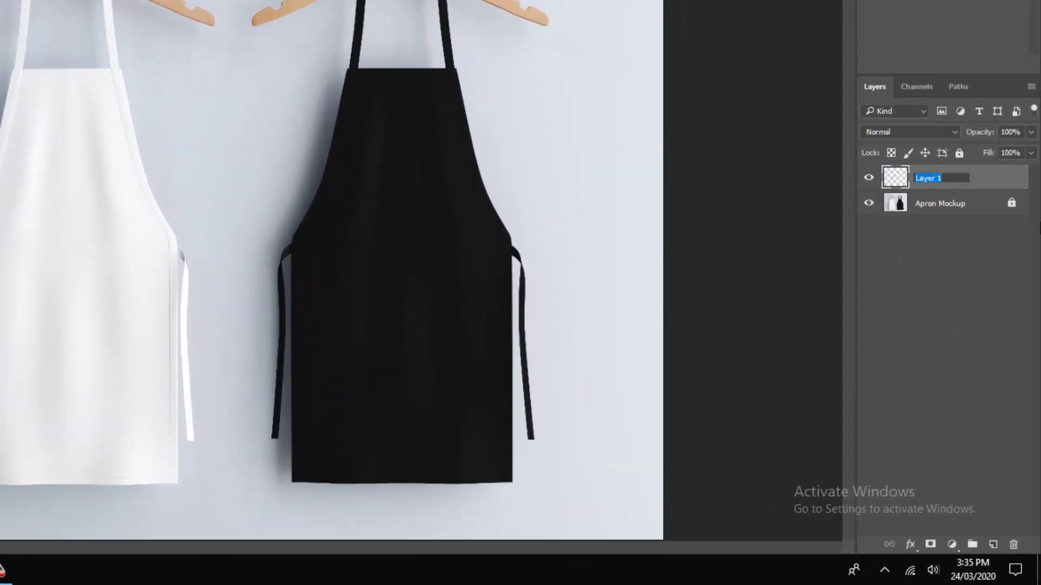
{"action": "type", "text": "White Apron"}
{"action": "key", "text": "Return"}
{"action": "right_click", "coordinate": [954, 172]}
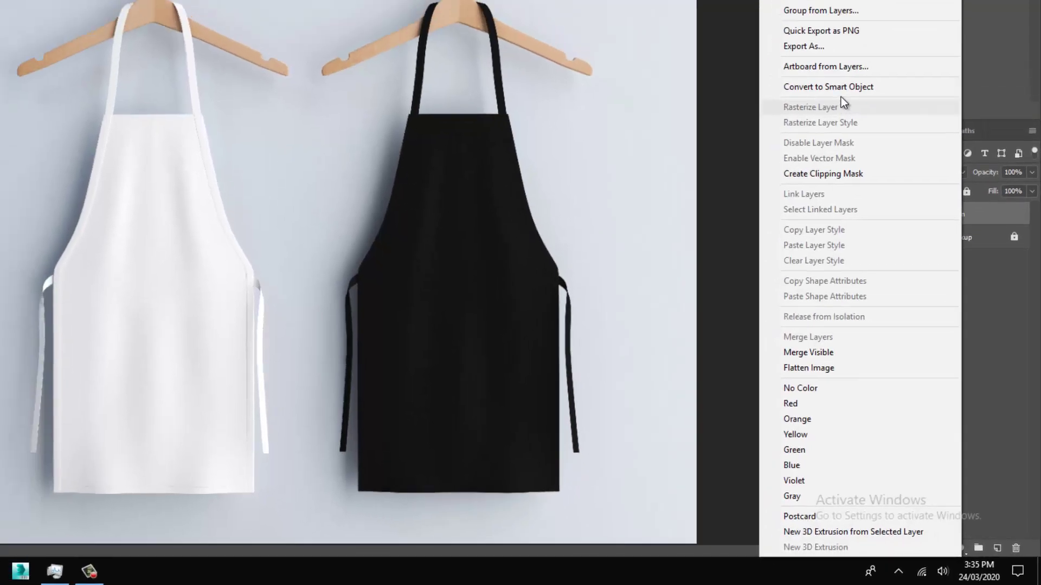
{"action": "left_click", "coordinate": [808, 38]}
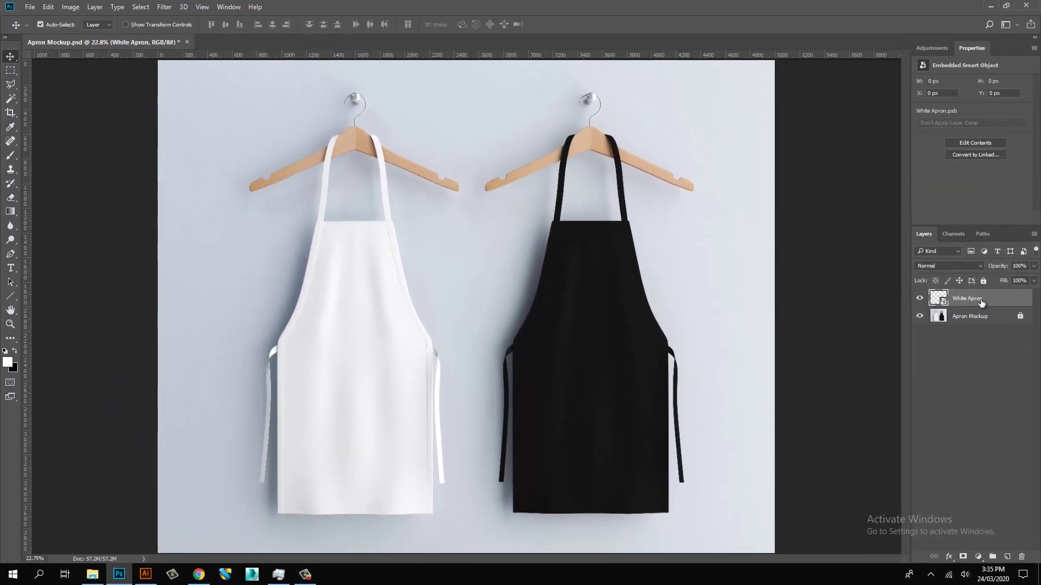
{"action": "key", "text": "ctrl+z"}
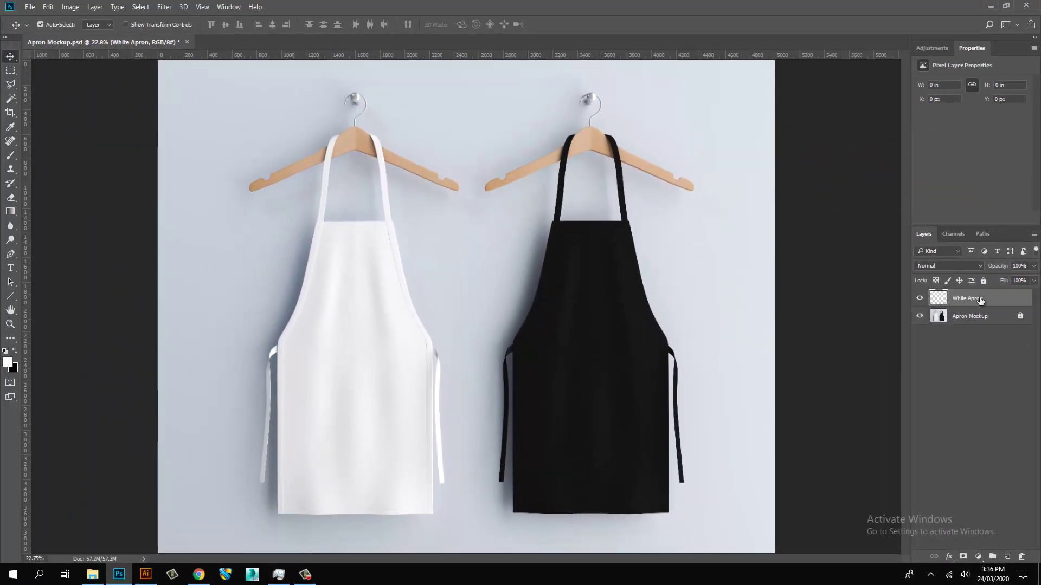
Step: Select a square area about 740 px wide on the white apron's front, fill it with the black background color, and deselect
{"action": "left_click", "coordinate": [10, 71]}
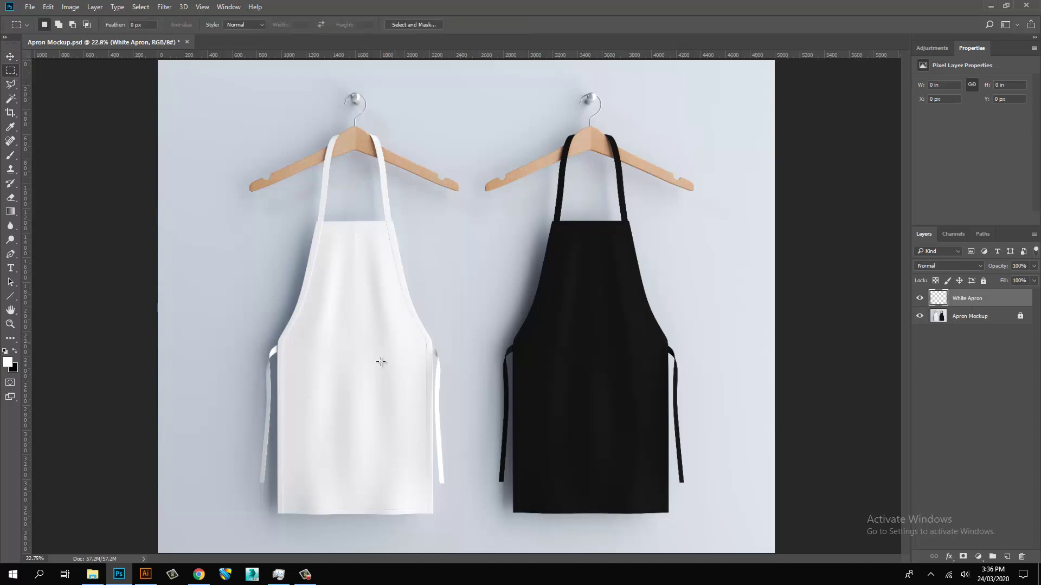
{"action": "left_click_drag", "start_coordinate": [358, 368], "coordinate": [404, 428]}
{"action": "key", "text": "ctrl+BackSpace"}
{"action": "key", "text": "ctrl+d"}
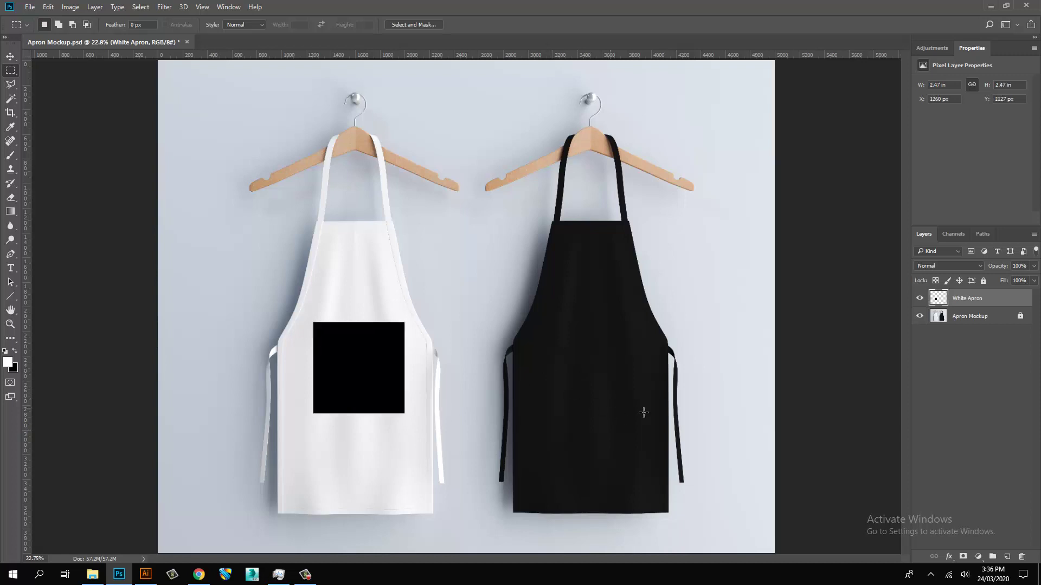
Step: Convert the White Apron layer to a smart object and center its square on the white apron at about X 1223, Y 2139 px
{"action": "right_click", "coordinate": [996, 300]}
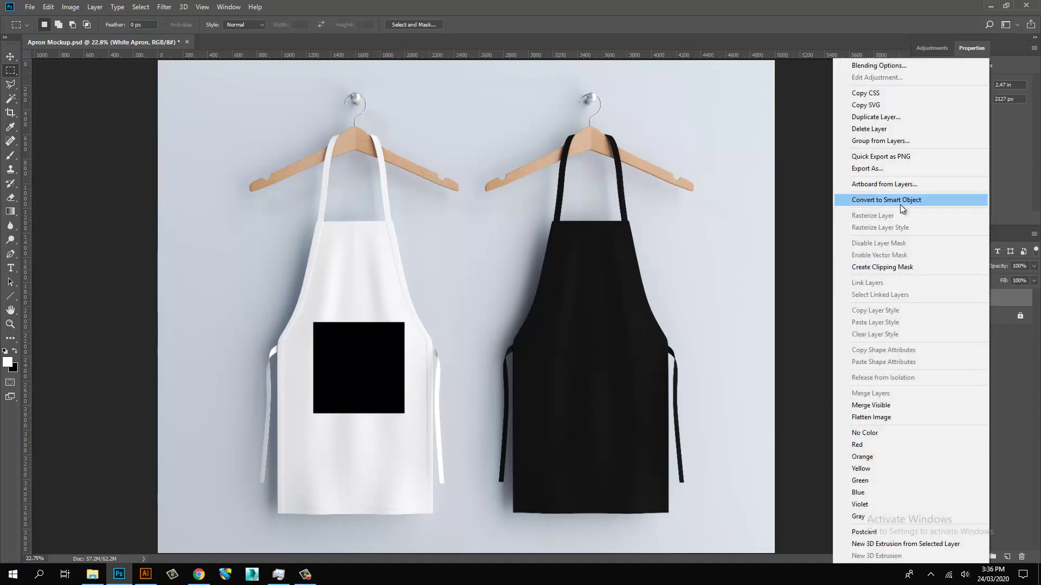
{"action": "left_click", "coordinate": [889, 200]}
{"action": "key", "text": "z"}
{"action": "left_click_drag", "start_coordinate": [360, 425], "coordinate": [395, 432]}
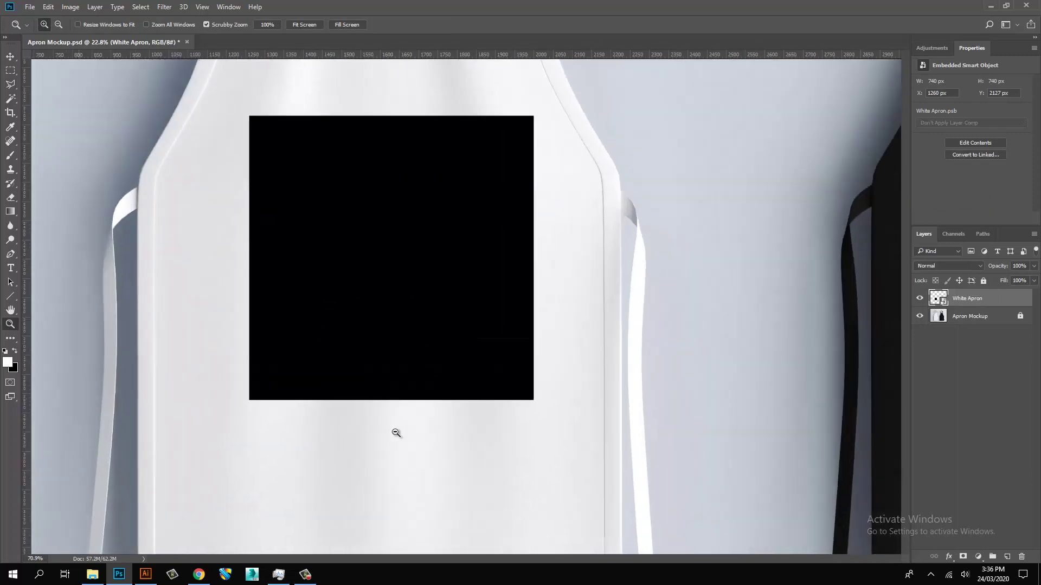
{"action": "key", "text": "v"}
{"action": "left_click_drag", "start_coordinate": [428, 277], "coordinate": [411, 260]}
{"action": "scroll", "coordinate": [599, 288], "scroll_direction": "down", "scroll_amount": 3}
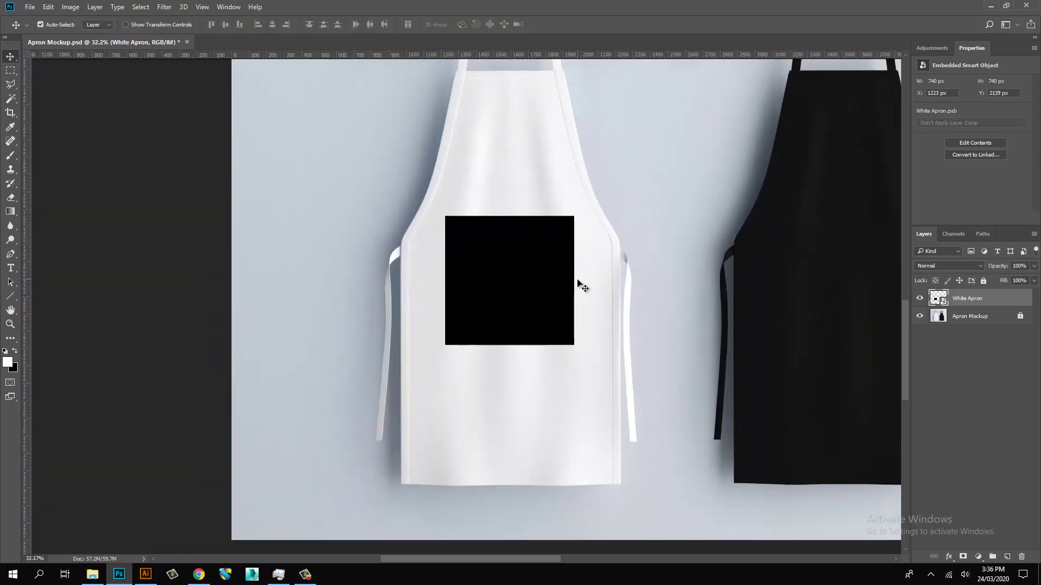
Step: Duplicate the White Apron layer within Apron Mockup.psd under the name Black Apron Apron
{"action": "left_click", "coordinate": [996, 299], "text": "ctrl"}
{"action": "left_click", "coordinate": [997, 299]}
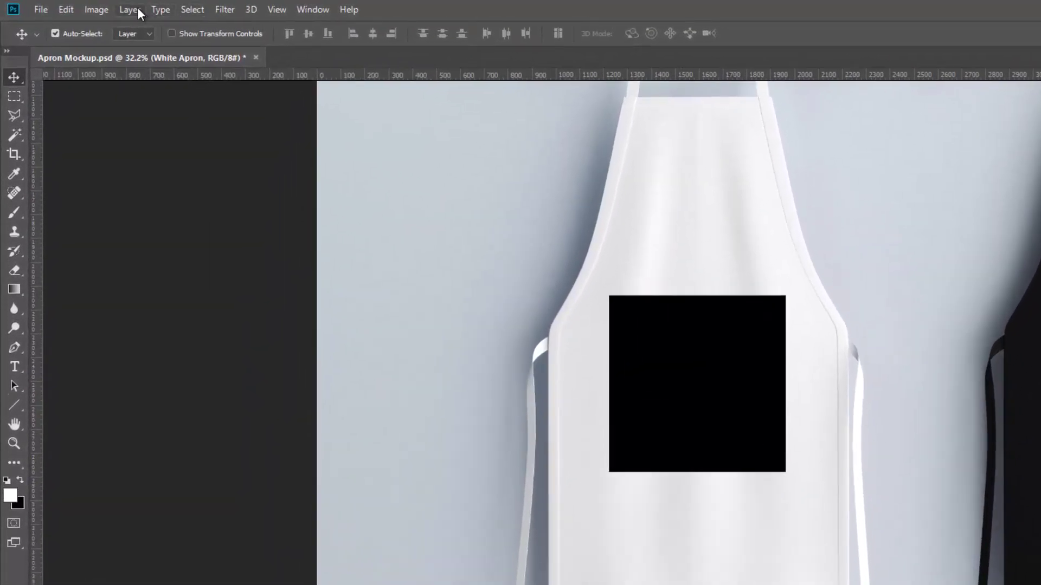
{"action": "left_click", "coordinate": [138, 9]}
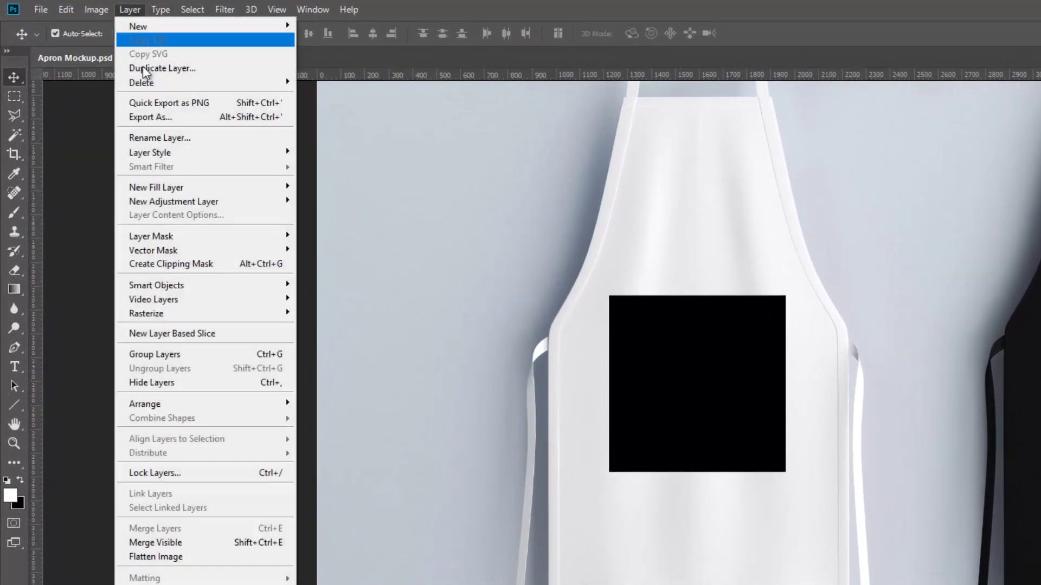
{"action": "left_click", "coordinate": [187, 80]}
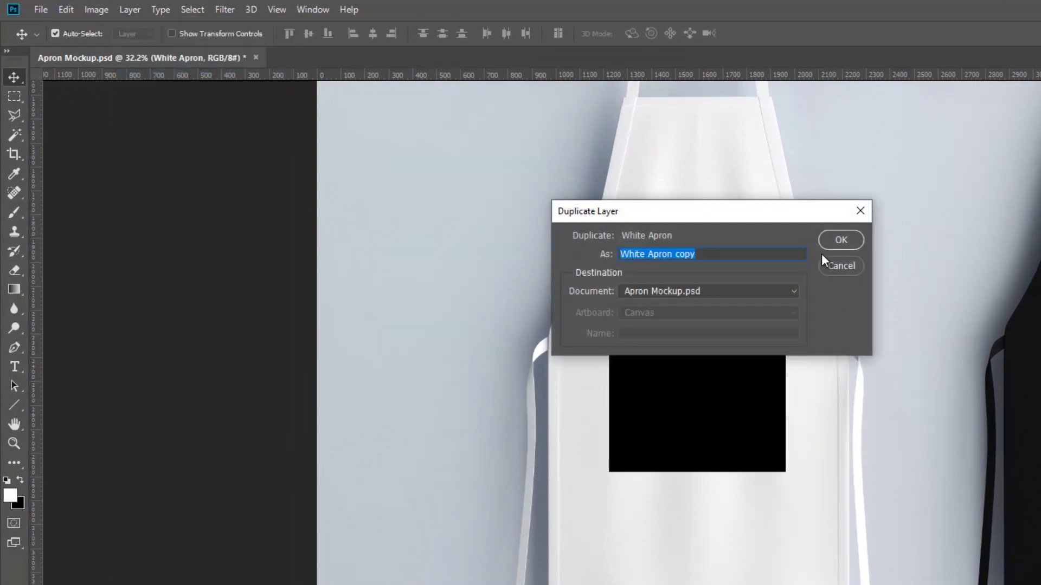
{"action": "left_click", "coordinate": [704, 256]}
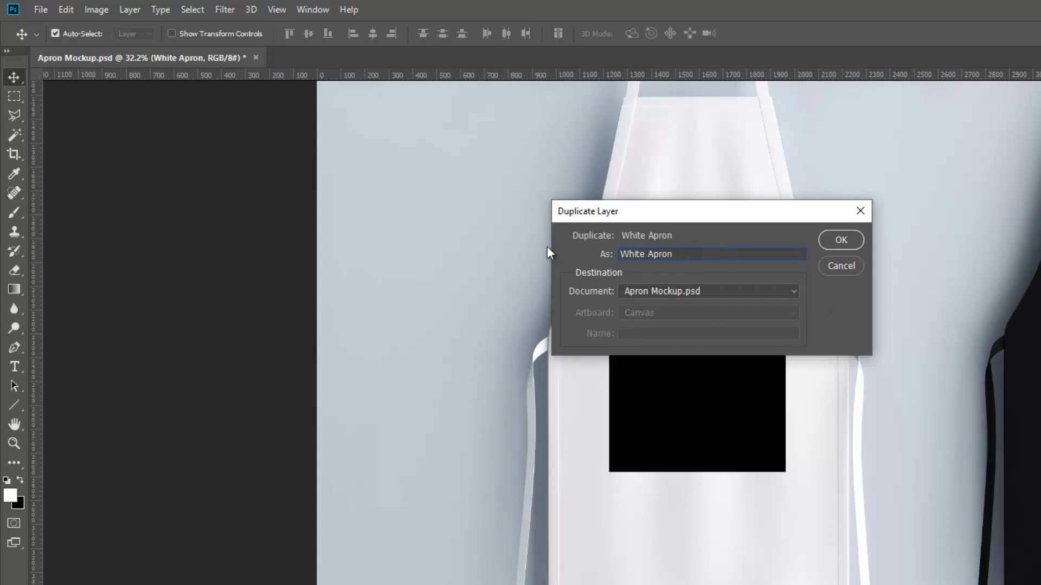
{"action": "double_click", "coordinate": [640, 254]}
{"action": "type", "text": "Black Apron"}
{"action": "key", "text": "Return"}
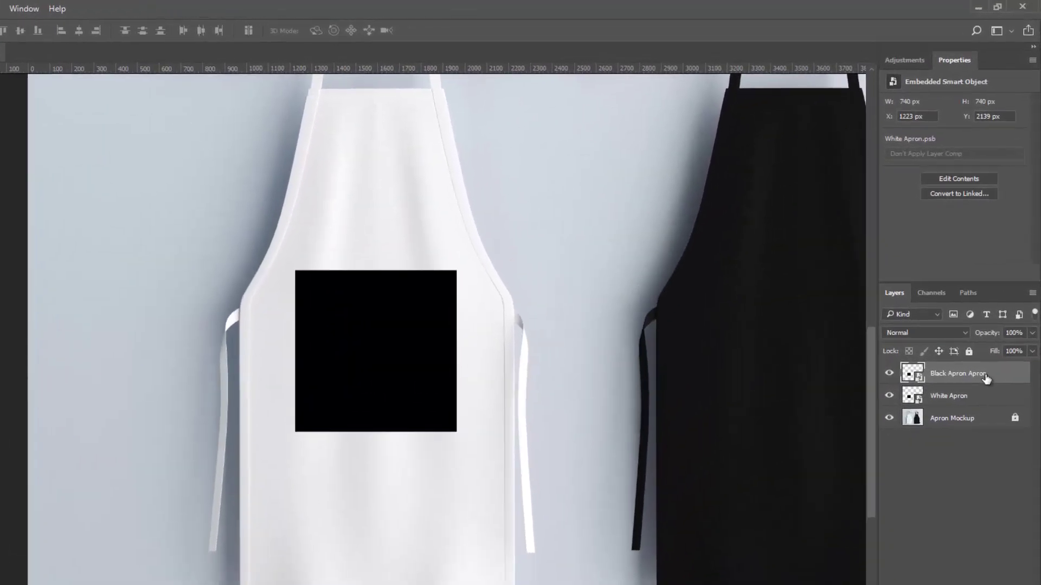
Step: Rasterize the duplicated square layer and rename it Black Apron
{"action": "right_click", "coordinate": [990, 330]}
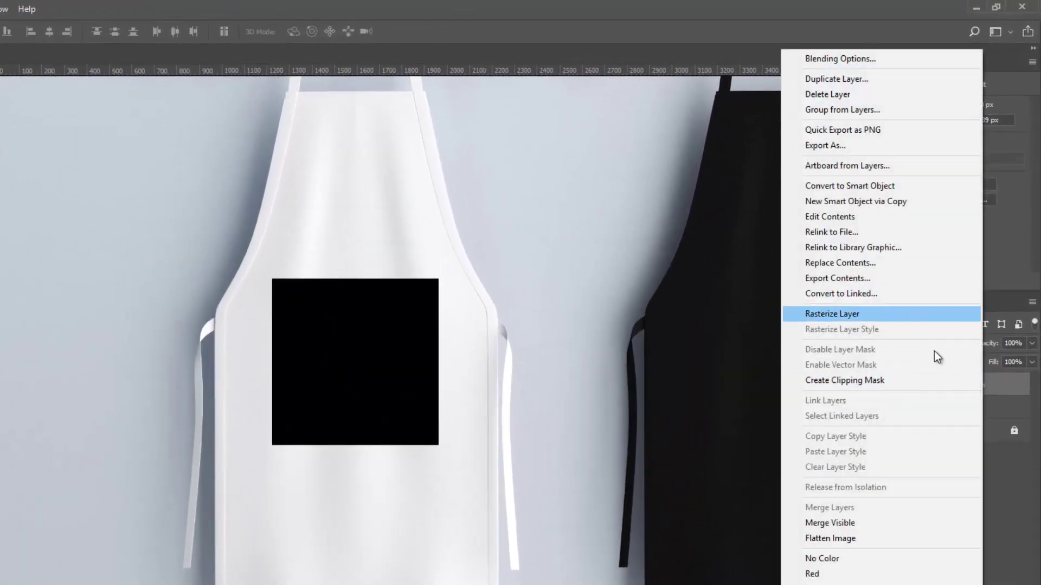
{"action": "left_click", "coordinate": [916, 315]}
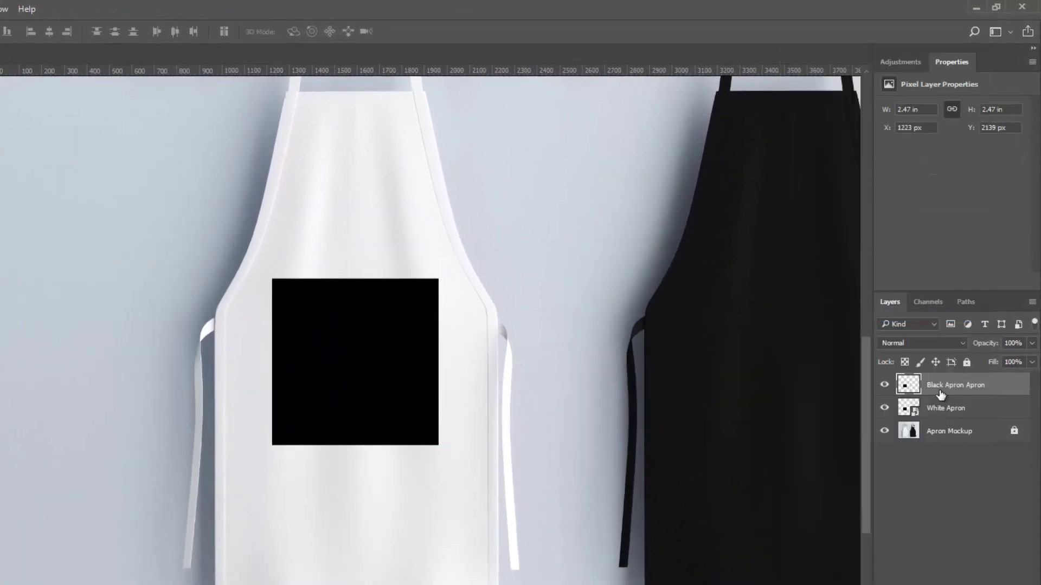
{"action": "double_click", "coordinate": [982, 386]}
{"action": "left_click", "coordinate": [992, 387]}
{"action": "key", "text": "Return"}
Step: Convert the Black Apron layer to a smart object and move its square onto the black apron at about X 3126, Y 2139 px
{"action": "right_click", "coordinate": [993, 386]}
{"action": "left_click", "coordinate": [904, 261]}
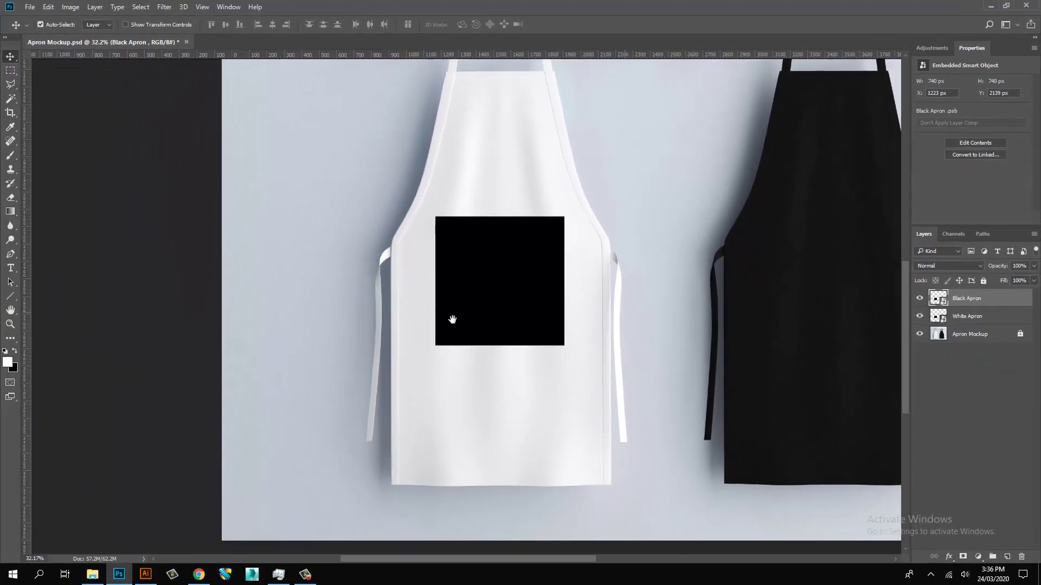
{"action": "left_click_drag", "start_coordinate": [456, 318], "coordinate": [394, 326]}
{"action": "left_click_drag", "start_coordinate": [298, 310], "coordinate": [627, 327]}
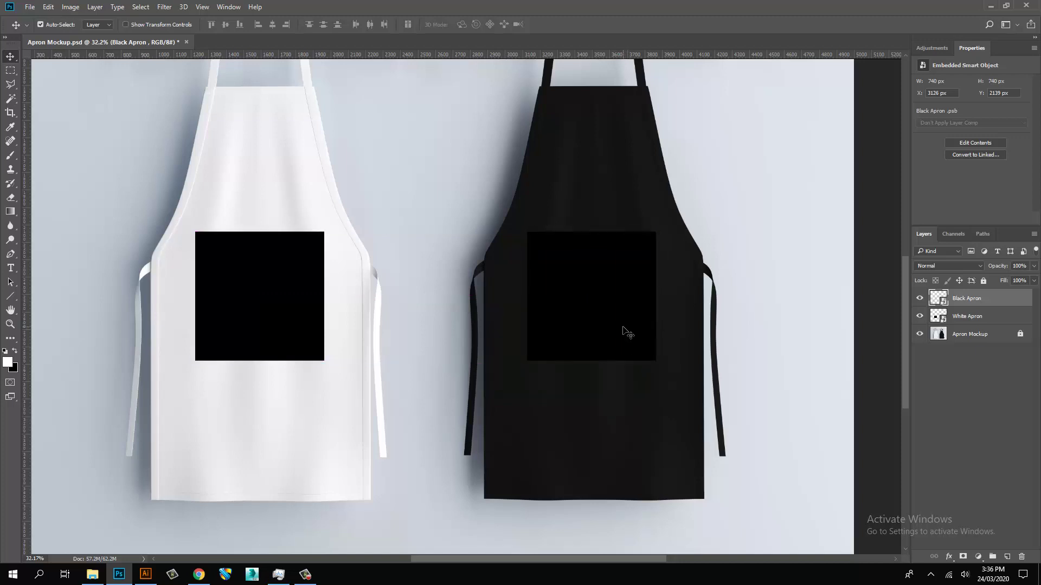
Step: Open the White Apron smart object's contents and copy the Burger World logo from the artwork in Illustrator
{"action": "left_click", "coordinate": [239, 325]}
{"action": "double_click", "coordinate": [935, 318]}
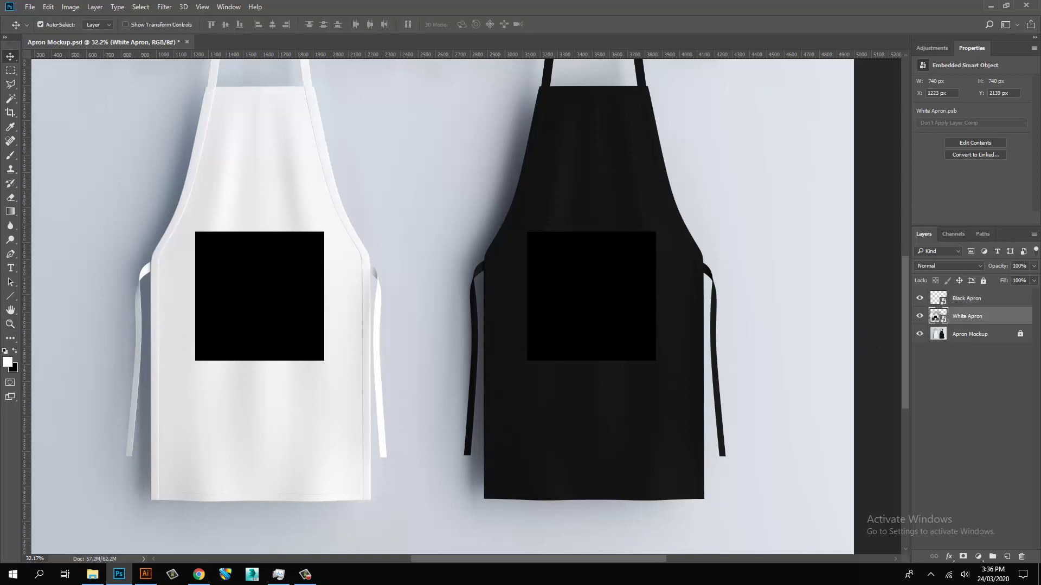
{"action": "left_click", "coordinate": [145, 574]}
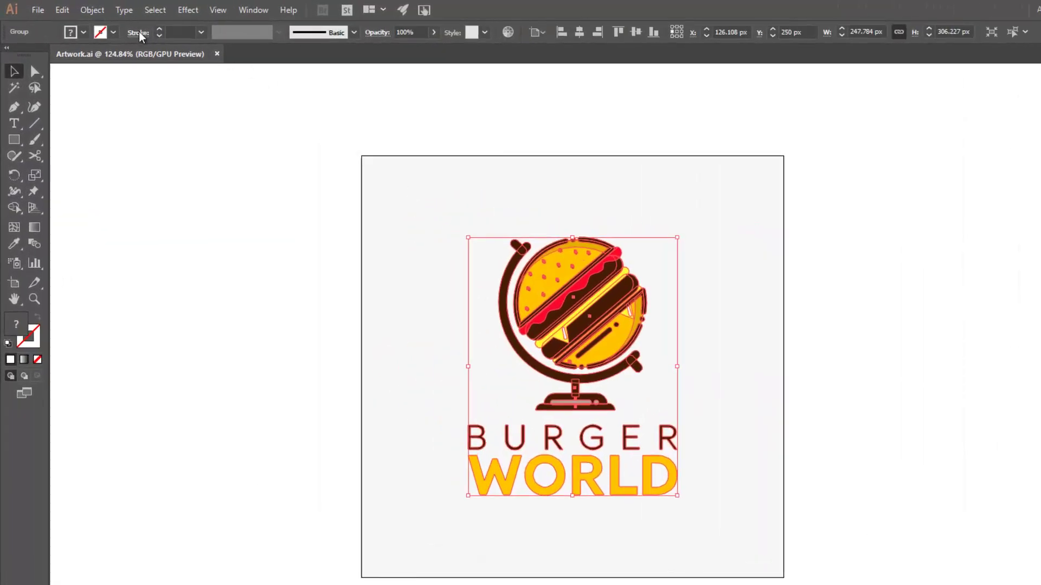
{"action": "left_click", "coordinate": [88, 9]}
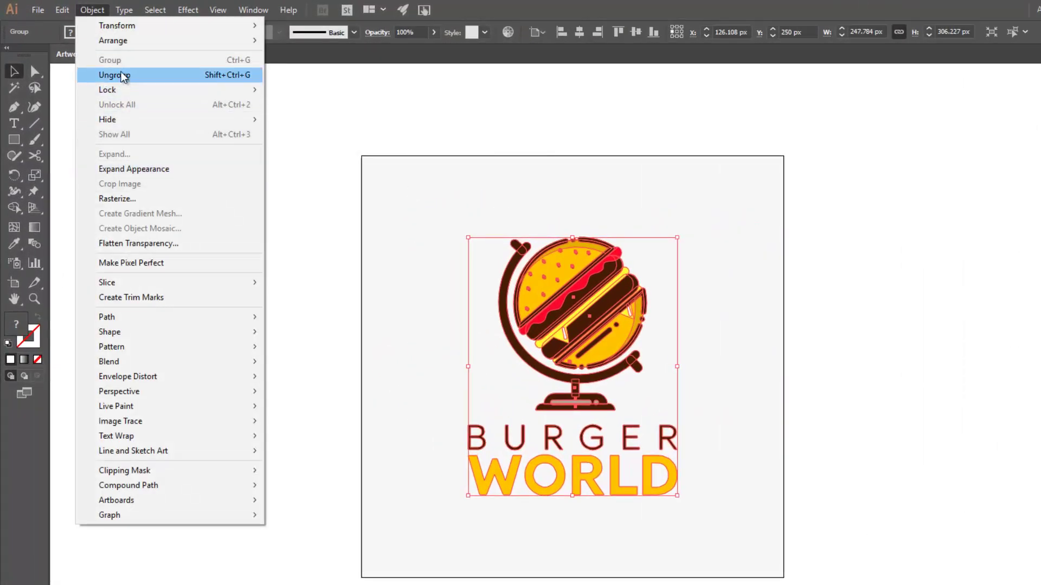
{"action": "mouse_move", "coordinate": [63, 10]}
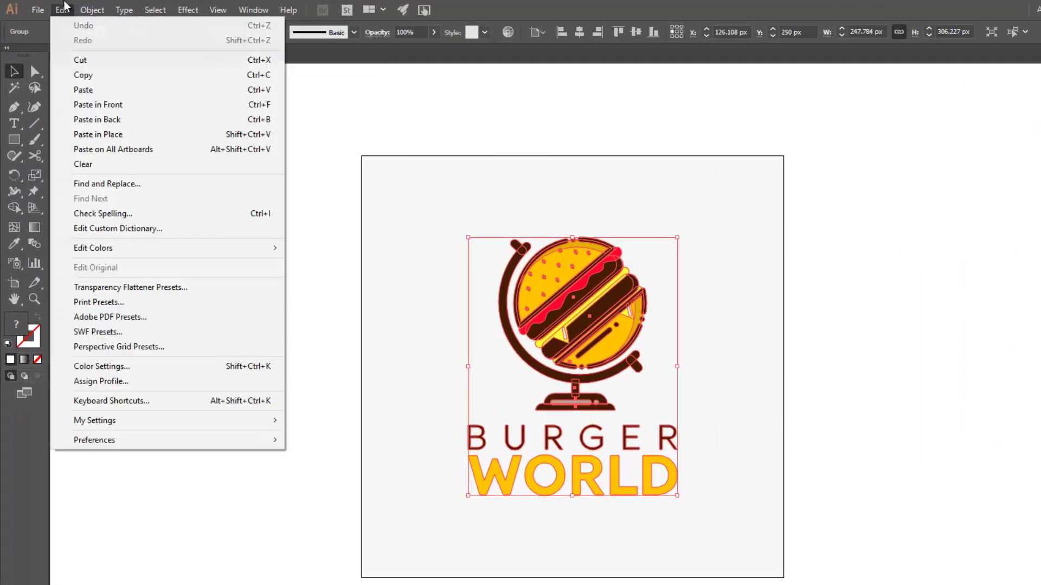
{"action": "left_click", "coordinate": [85, 75]}
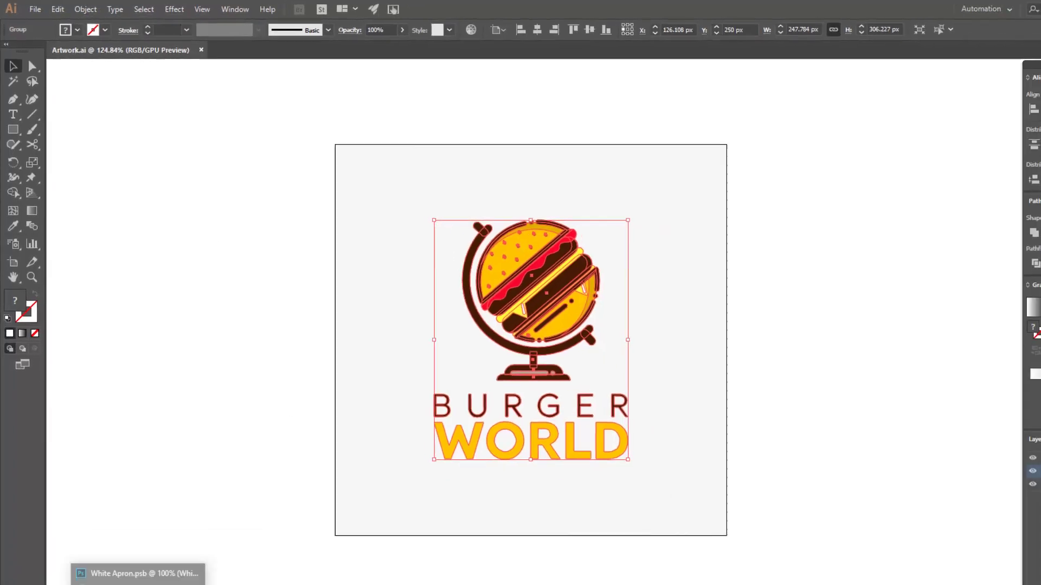
Step: Paste the logo as pixels into White Apron.psb in Photoshop and scale it to about 1.91 by 2.36 in
{"action": "left_click", "coordinate": [119, 574]}
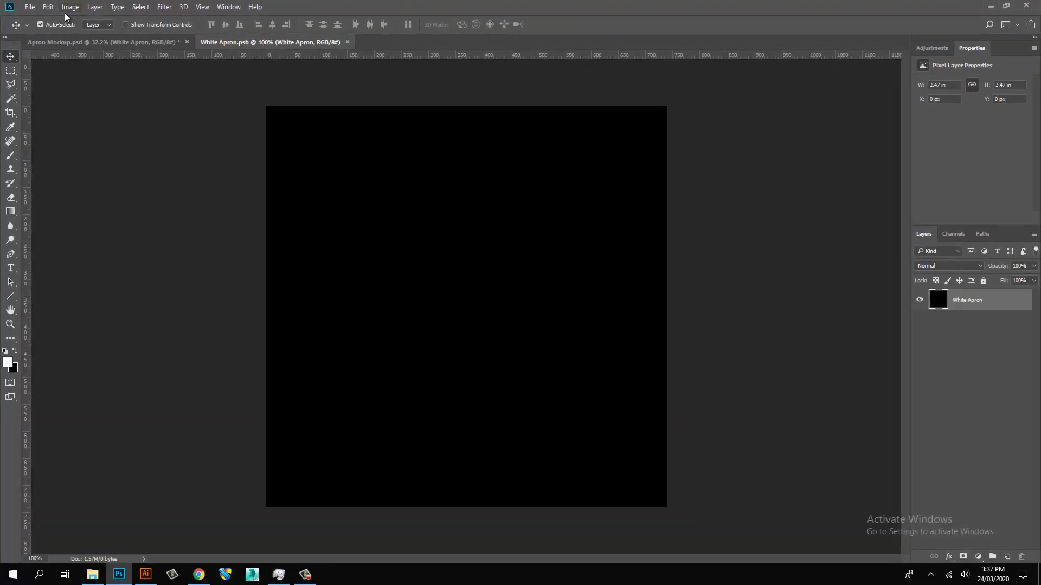
{"action": "left_click", "coordinate": [48, 6]}
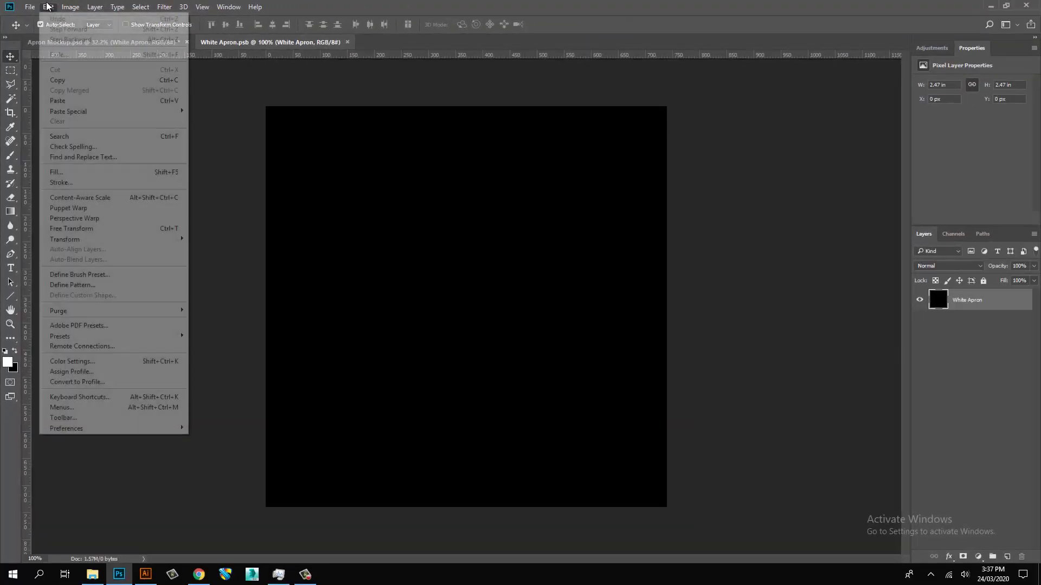
{"action": "left_click", "coordinate": [125, 99]}
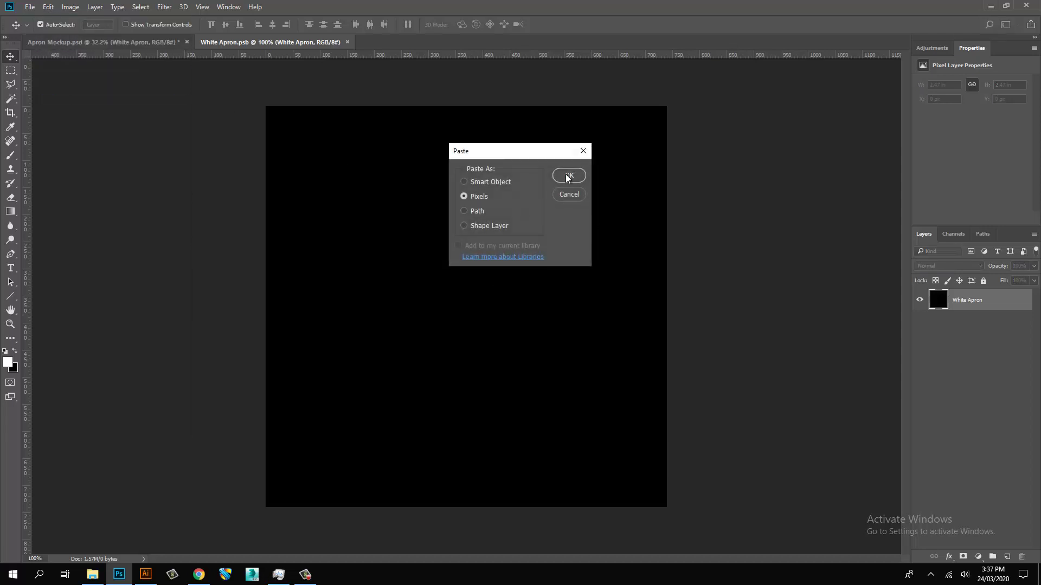
{"action": "left_click", "coordinate": [569, 175]}
{"action": "left_click_drag", "start_coordinate": [639, 106], "coordinate": [616, 111]}
{"action": "key", "text": "Return"}
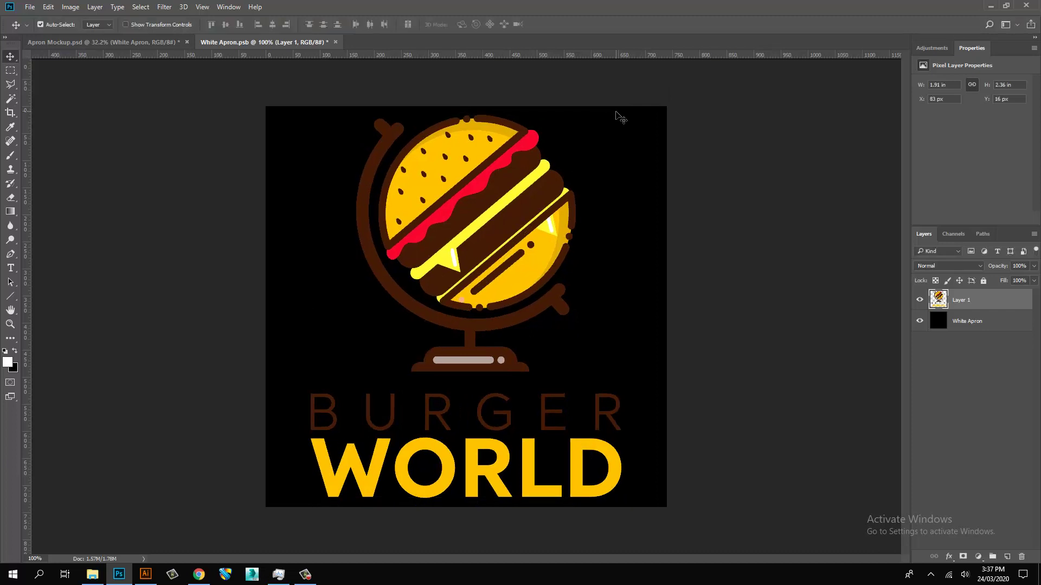
Step: Hide the black square layer behind the logo, then save and close White Apron.psb
{"action": "left_click", "coordinate": [921, 323]}
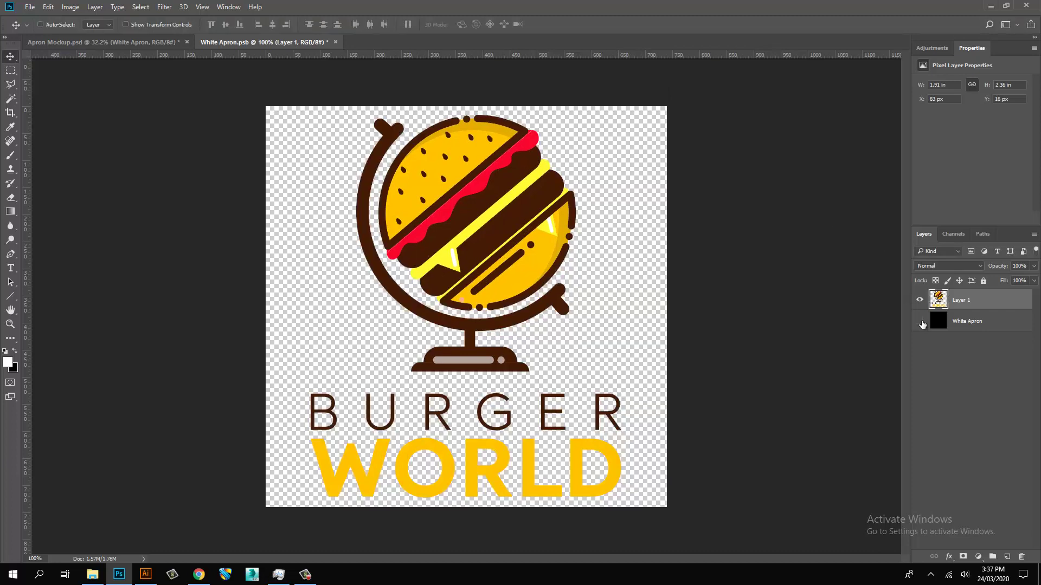
{"action": "key", "text": "ctrl"}
{"action": "left_click", "coordinate": [31, 7]}
{"action": "left_click", "coordinate": [55, 116]}
{"action": "left_click", "coordinate": [331, 42]}
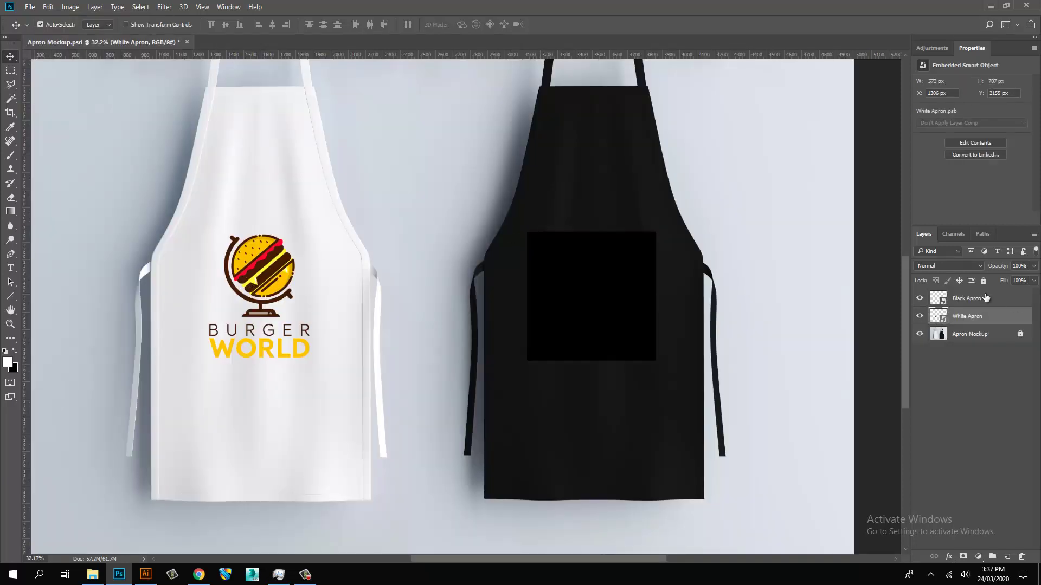
Step: Open the Black Apron smart object's contents and switch to the logo artwork in Illustrator
{"action": "left_click", "coordinate": [960, 299]}
{"action": "double_click", "coordinate": [653, 290]}
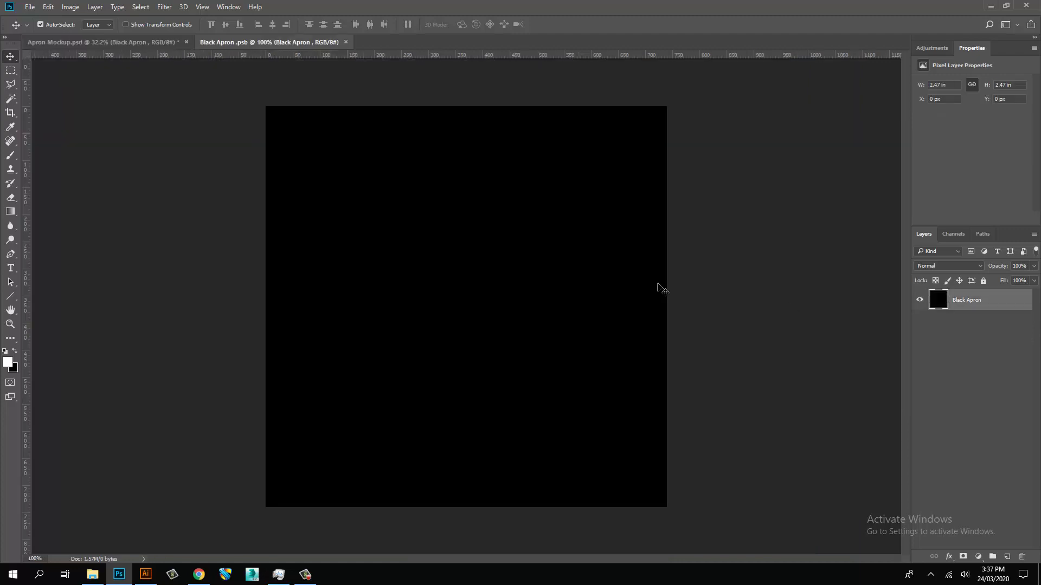
{"action": "left_click", "coordinate": [145, 574]}
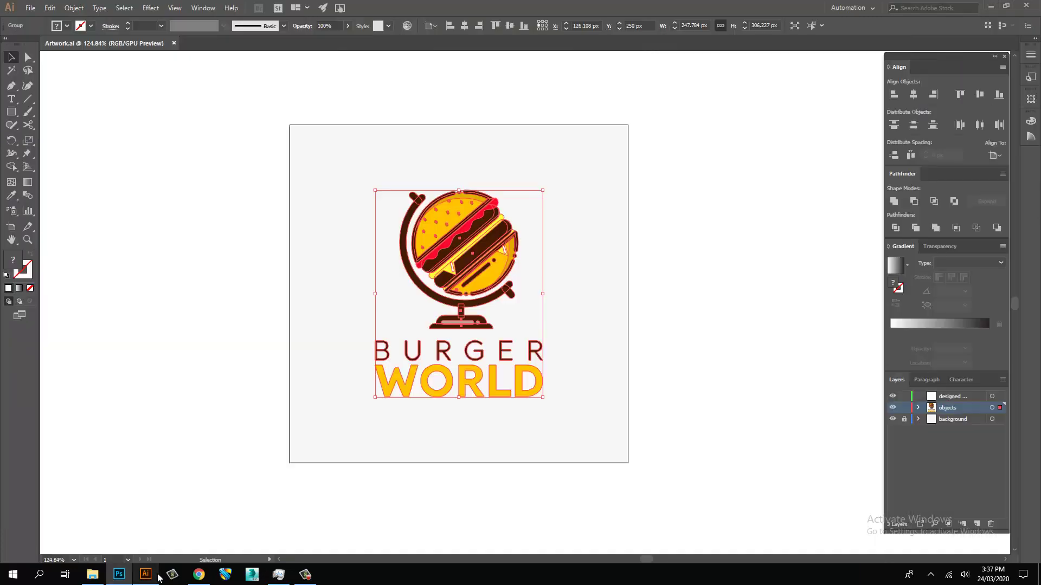
Step: Ungroup the Burger World logo in Illustrator and select all its dark brown parts with the Magic Wand tool
{"action": "left_click_drag", "start_coordinate": [511, 384], "coordinate": [529, 362]}
{"action": "key", "text": "v"}
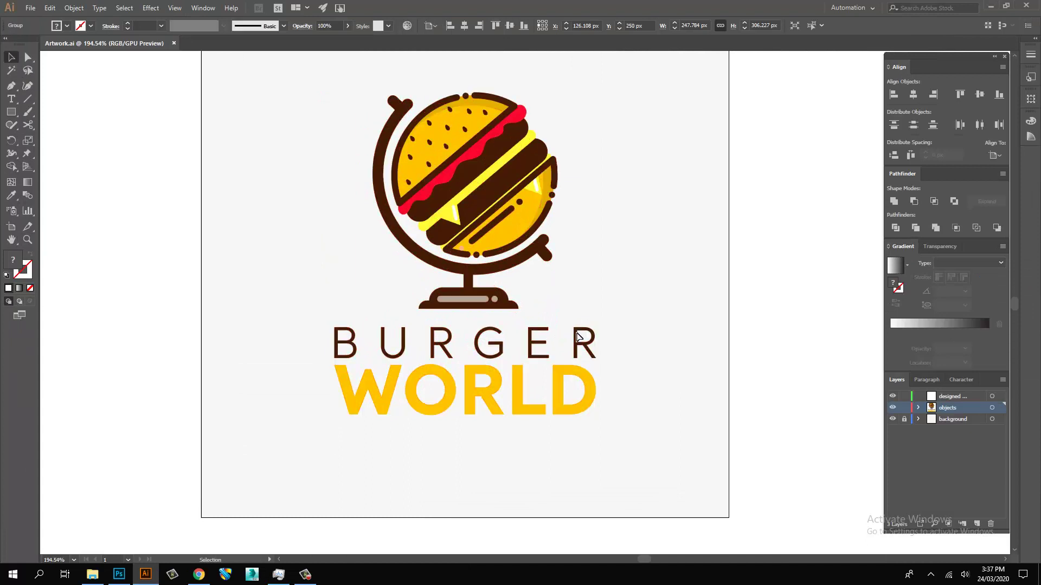
{"action": "left_click", "coordinate": [547, 350]}
{"action": "left_click", "coordinate": [540, 346]}
{"action": "key", "text": "ctrl"}
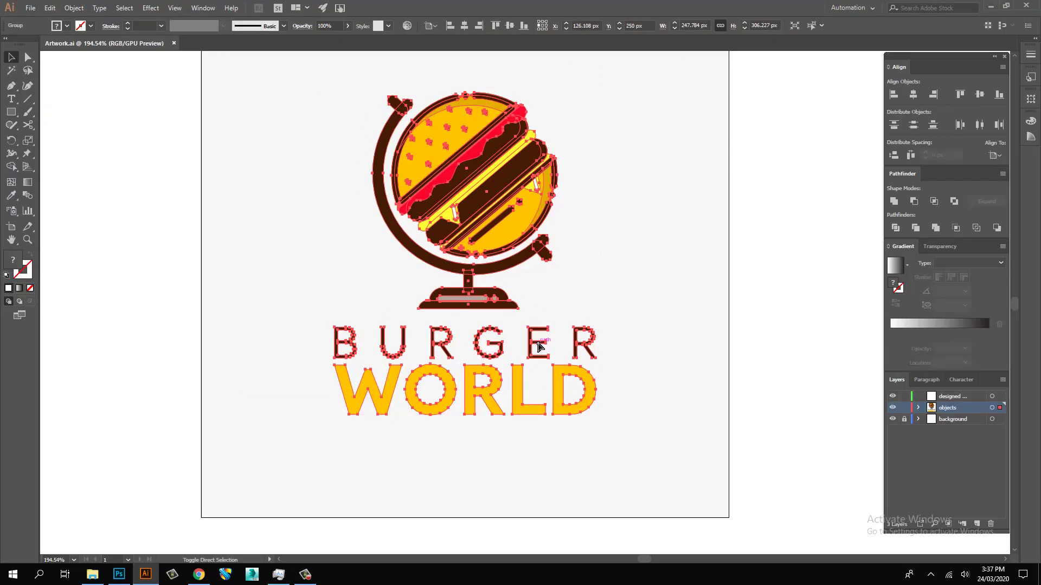
{"action": "key", "text": "shift+ctrl+g"}
{"action": "key", "text": "ctrl+h"}
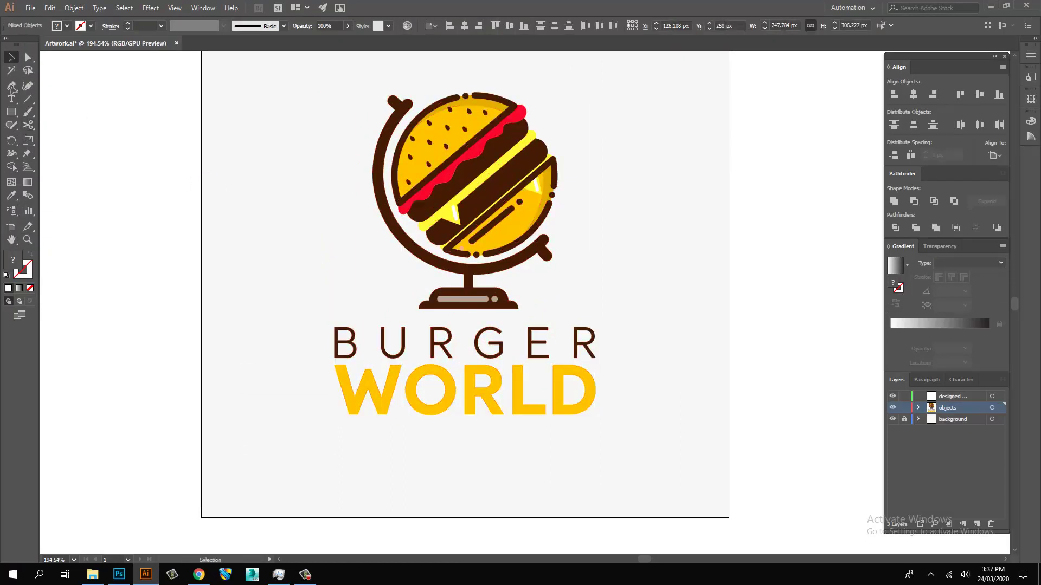
{"action": "left_click", "coordinate": [11, 69]}
{"action": "left_click", "coordinate": [457, 340]}
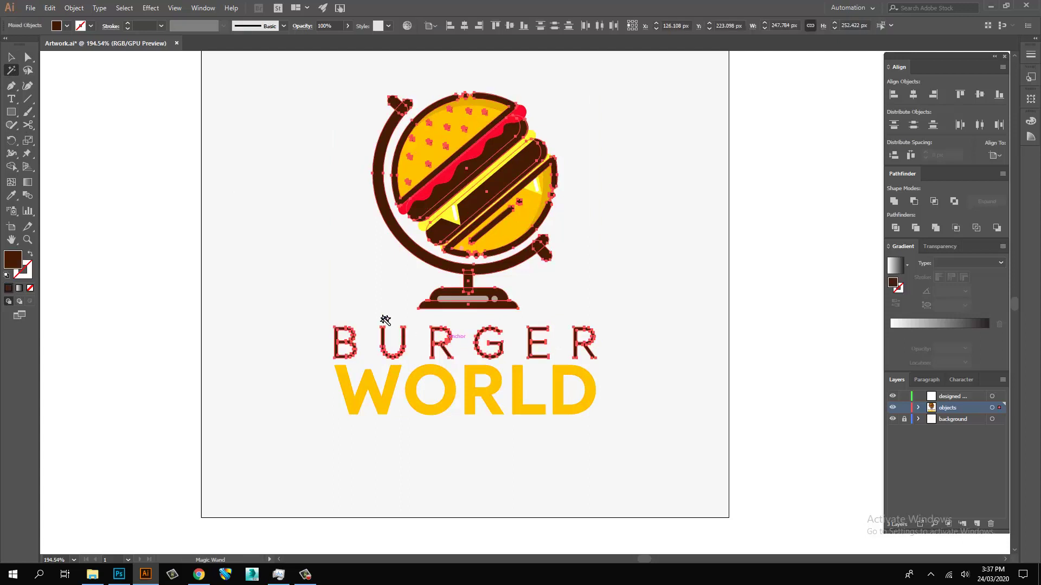
Step: Fill the selected dark brown logo parts with the light brown swatch just after C=25 M=40 Y=65 K=0, then deselect
{"action": "key", "text": "v"}
{"action": "left_click", "coordinate": [66, 26]}
{"action": "left_click", "coordinate": [68, 60]}
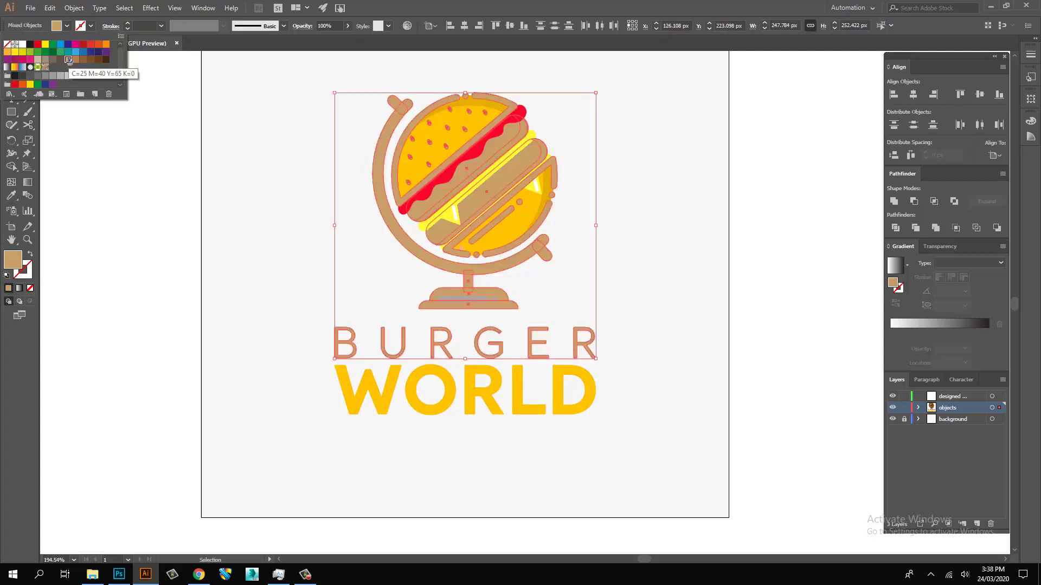
{"action": "left_click", "coordinate": [76, 60]}
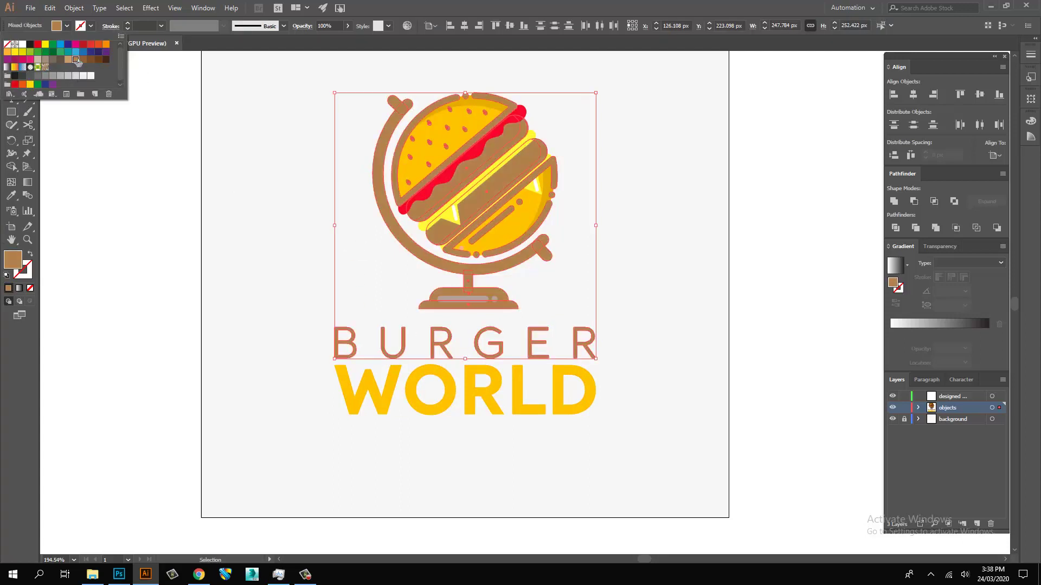
{"action": "left_click", "coordinate": [301, 192]}
{"action": "left_click", "coordinate": [324, 459]}
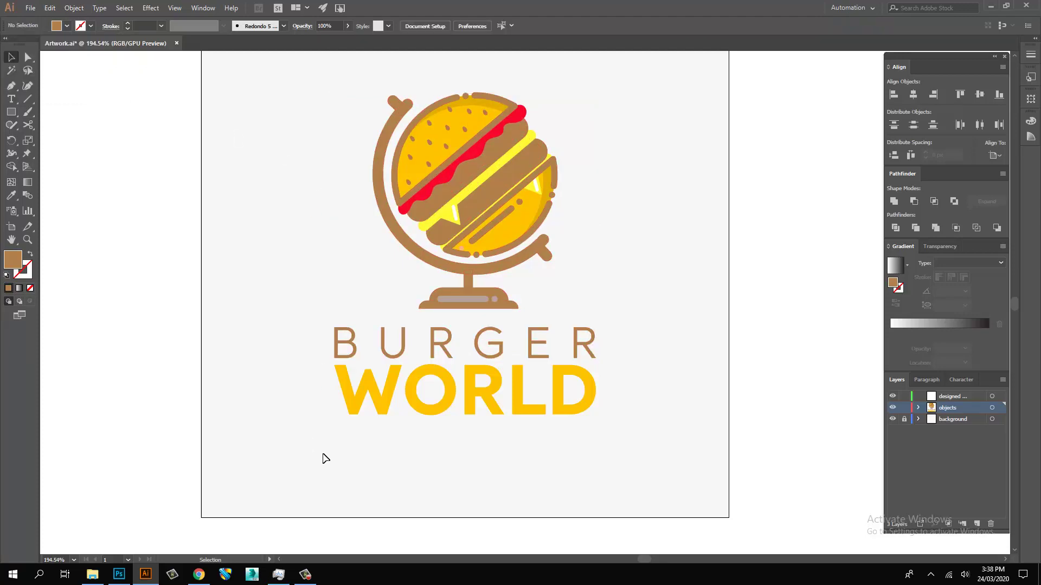
Step: Select the entire recolored logo artwork and copy it
{"action": "key", "text": "ctrl+a"}
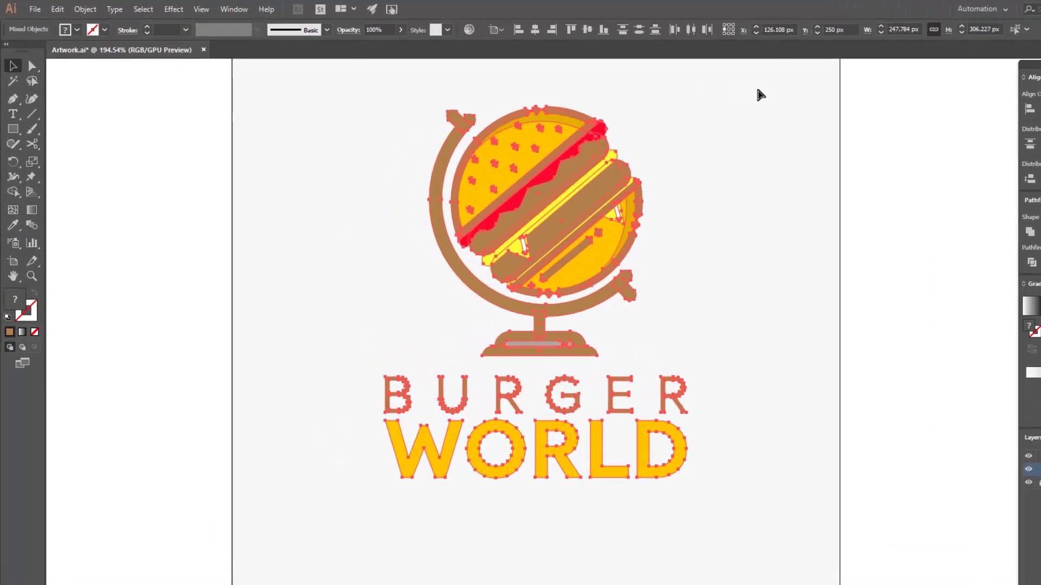
{"action": "left_click", "coordinate": [57, 10]}
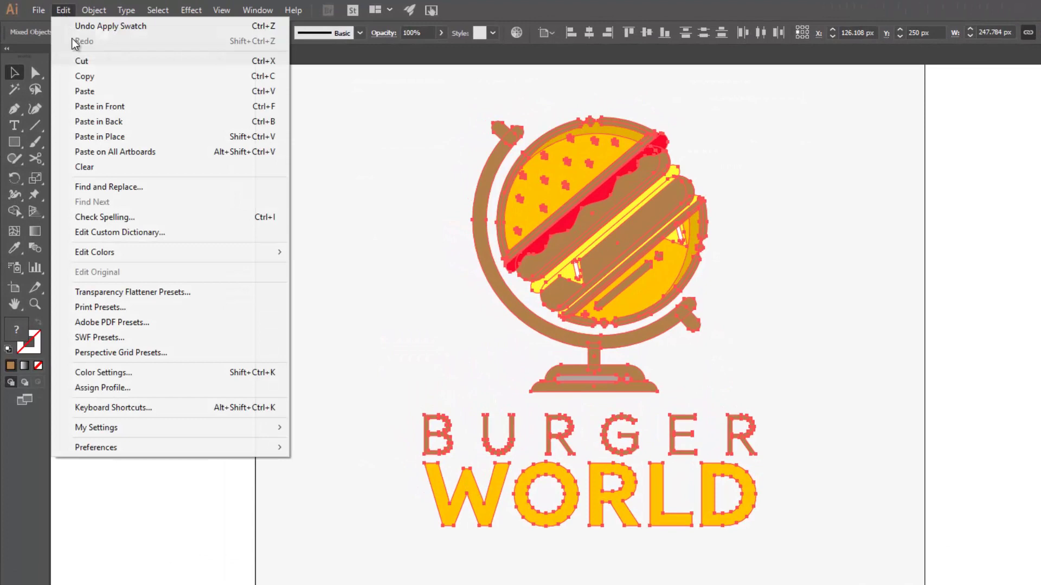
{"action": "left_click", "coordinate": [104, 81]}
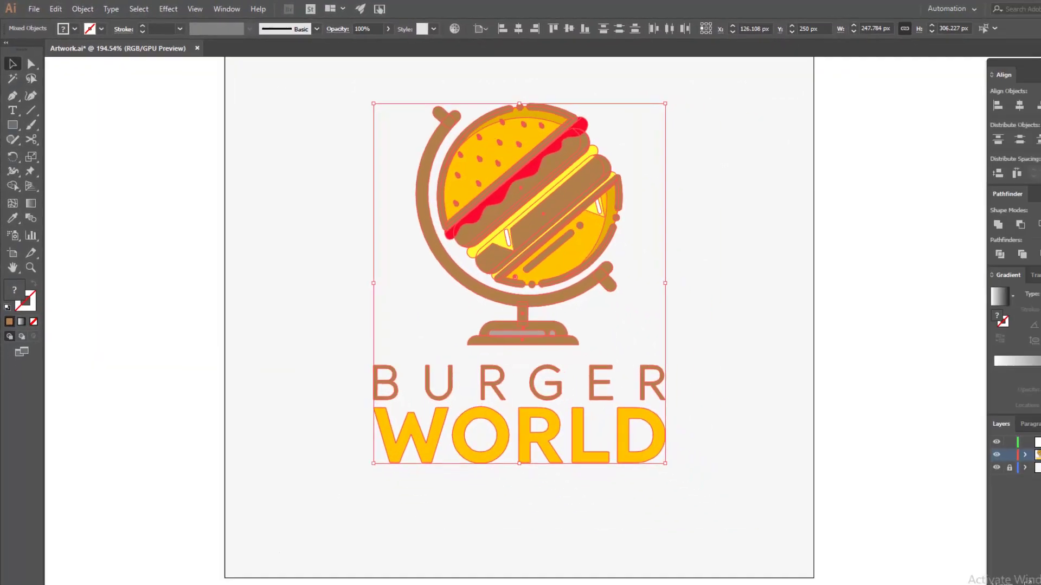
Step: Switch to Photoshop, paste the logo as pixels into Black Apron.psb and scale it to about 1.87 by 2.31 in
{"action": "left_click", "coordinate": [123, 579]}
{"action": "left_click", "coordinate": [71, 7]}
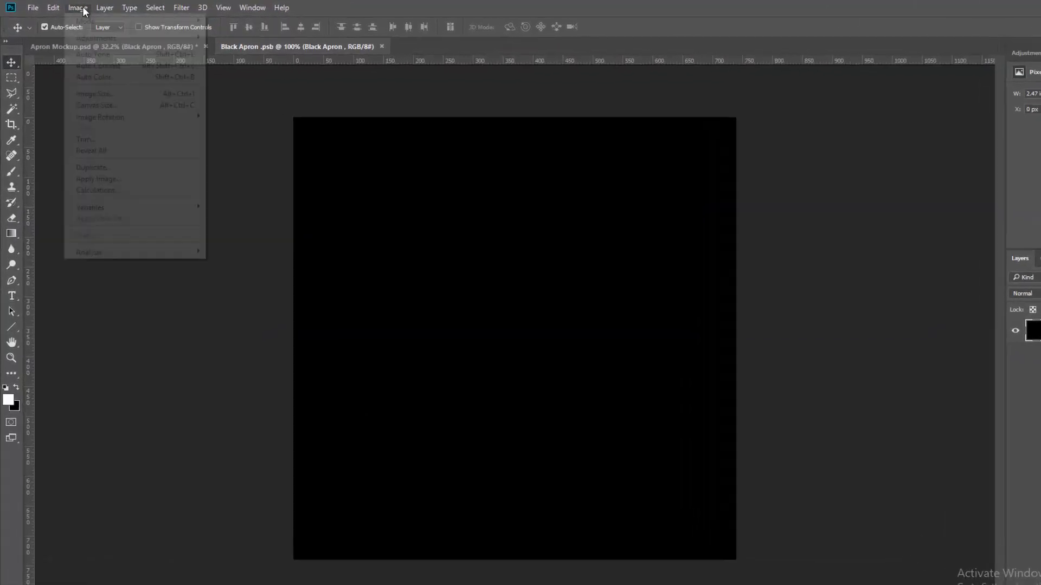
{"action": "mouse_move", "coordinate": [58, 12]}
{"action": "left_click", "coordinate": [82, 119]}
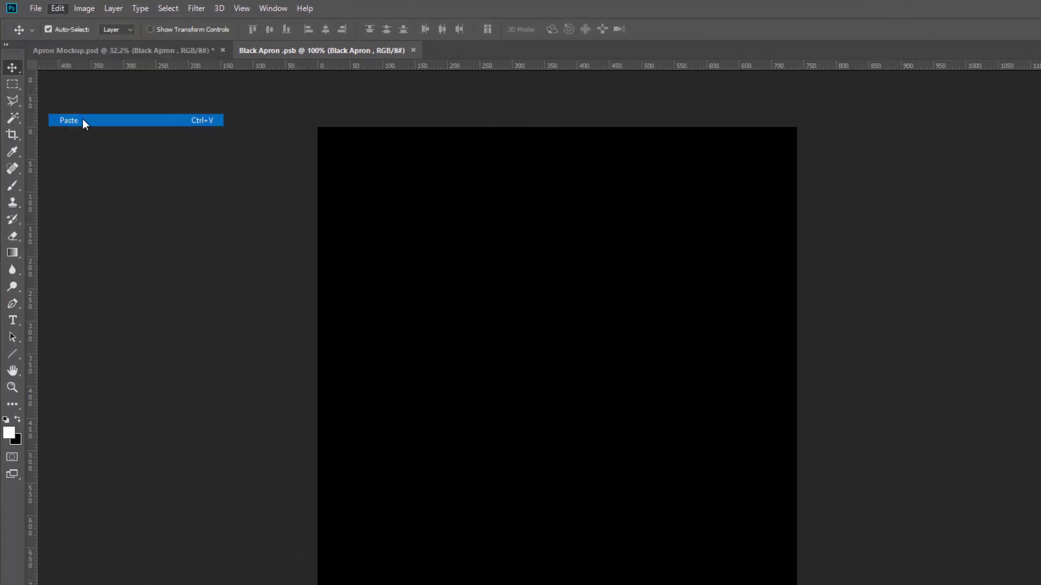
{"action": "left_click", "coordinate": [679, 210]}
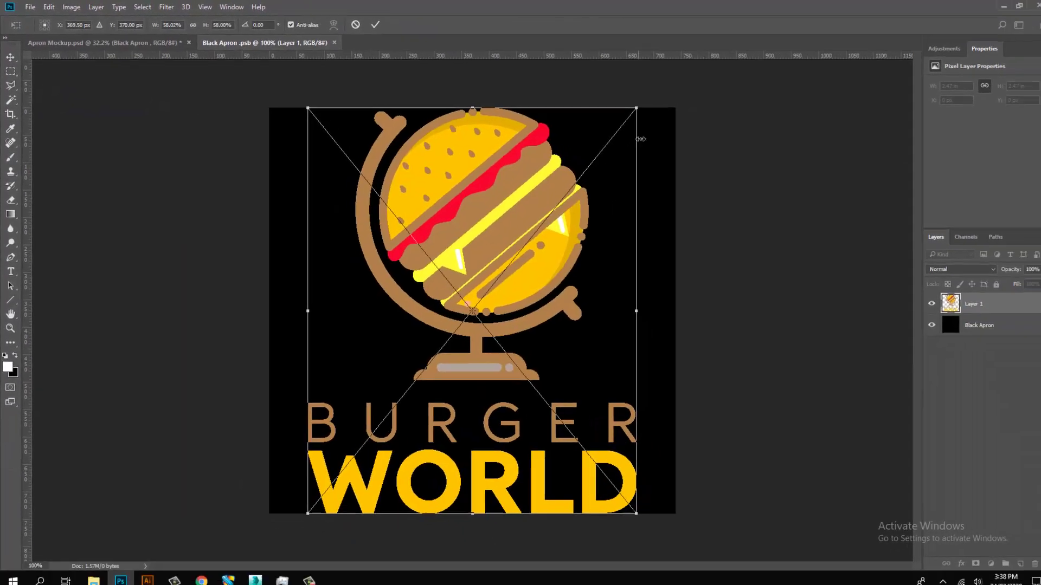
{"action": "left_click_drag", "start_coordinate": [756, 130], "coordinate": [739, 137]}
{"action": "left_click_drag", "start_coordinate": [618, 115], "coordinate": [610, 115]}
{"action": "key", "text": "Return"}
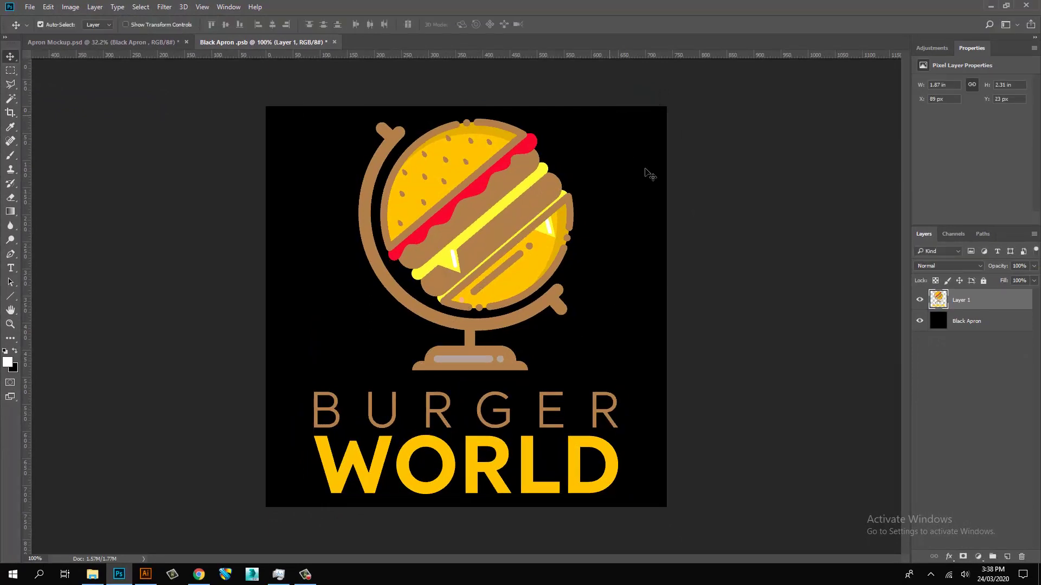
Step: Hide the black square layer behind the logo, then save and close Black Apron.psb
{"action": "left_click", "coordinate": [920, 321]}
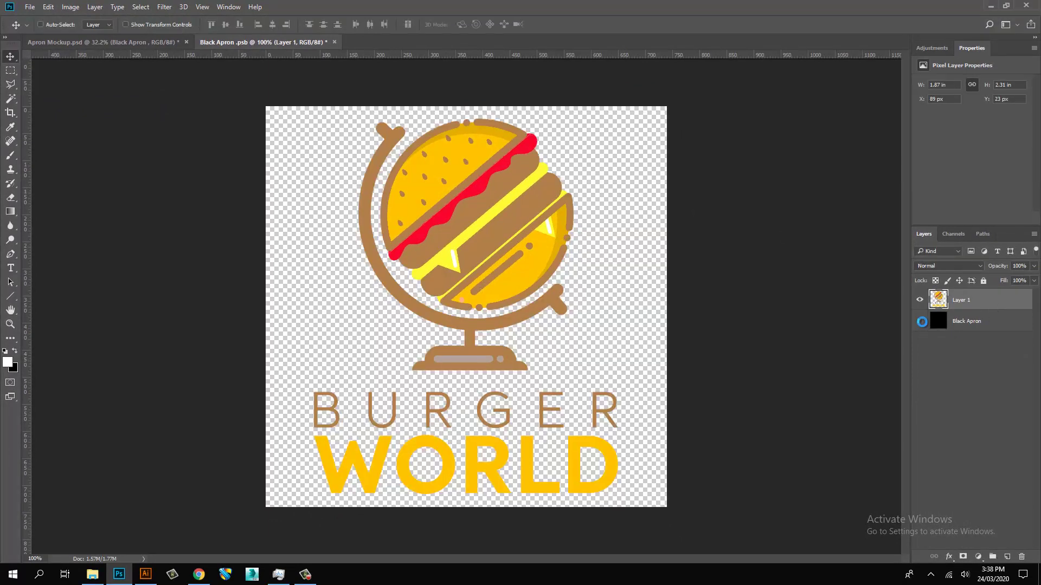
{"action": "key", "text": "ctrl+s"}
{"action": "key", "text": "ctrl+w"}
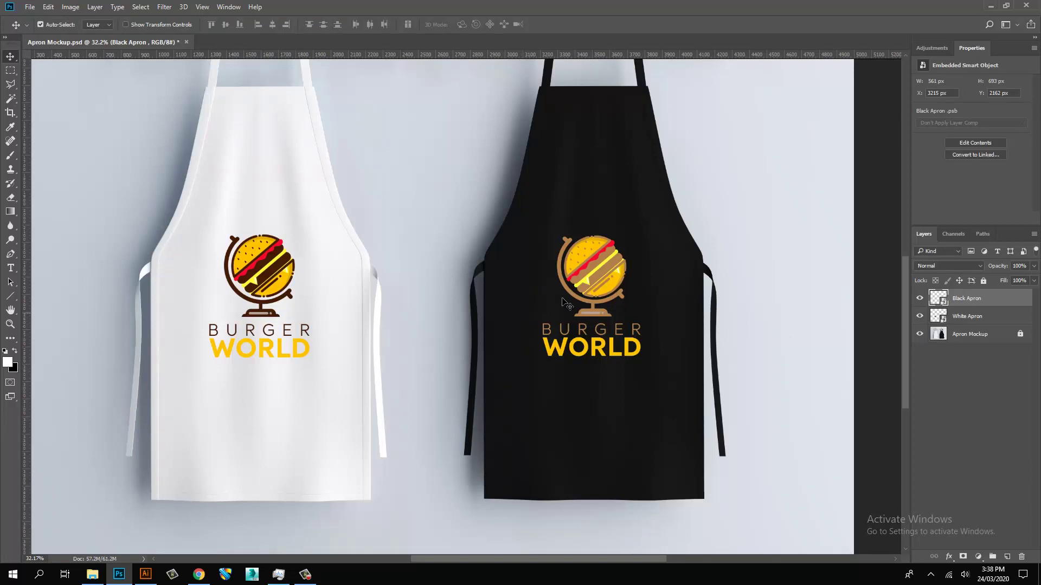
Step: Duplicate the Apron Mockup background layer within the same document and name the copy Shades
{"action": "scroll", "coordinate": [596, 293], "scroll_direction": "down", "scroll_amount": 5}
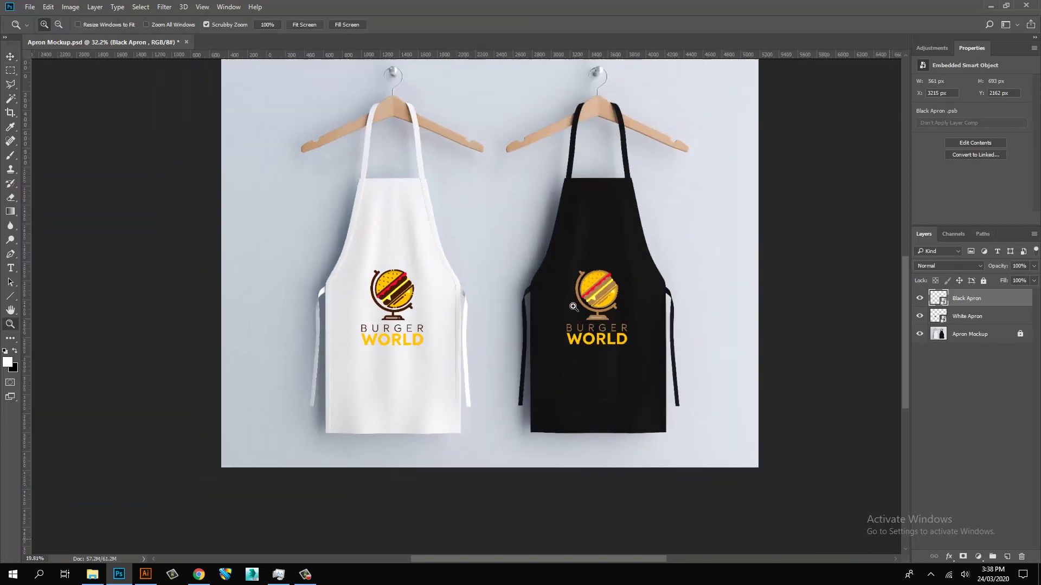
{"action": "scroll", "coordinate": [605, 314], "scroll_direction": "up", "scroll_amount": 2}
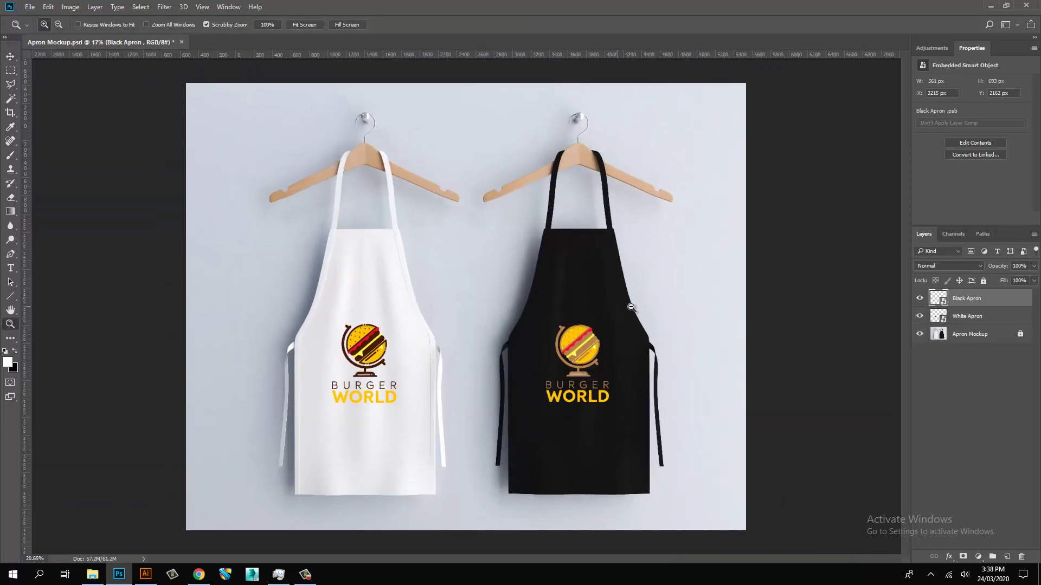
{"action": "left_click", "coordinate": [966, 336]}
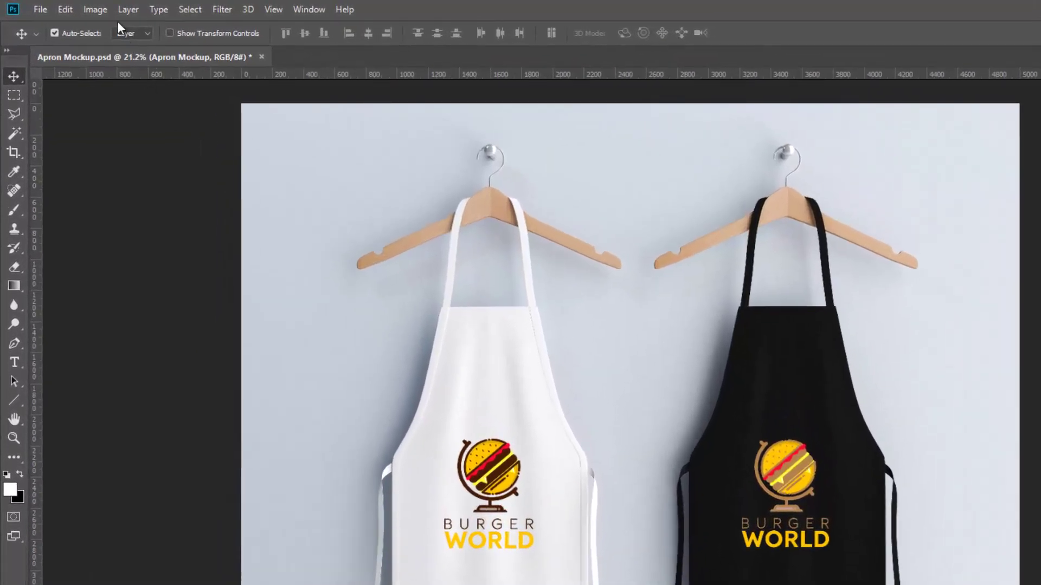
{"action": "left_click", "coordinate": [95, 7]}
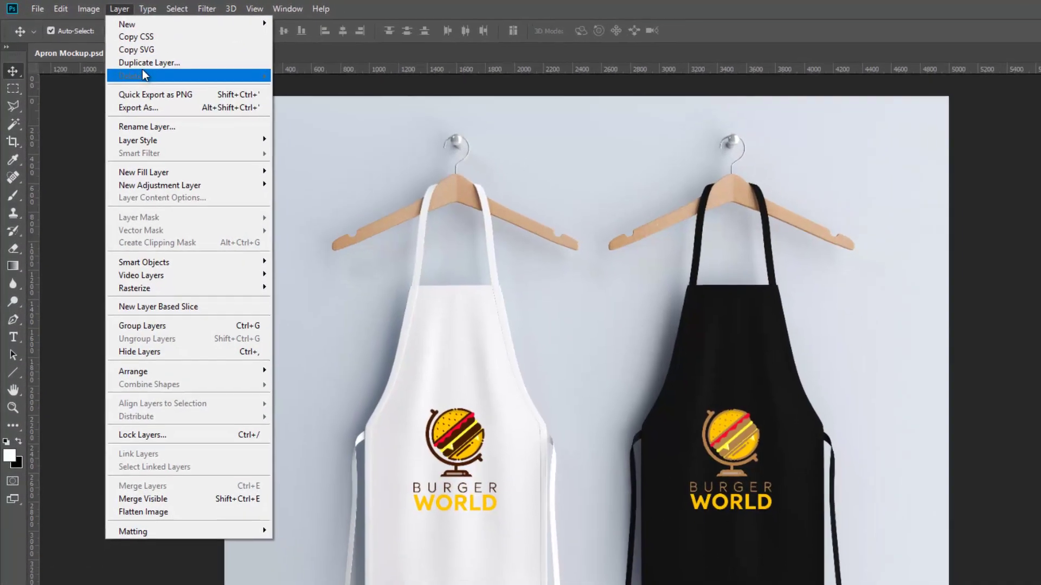
{"action": "left_click", "coordinate": [145, 67]}
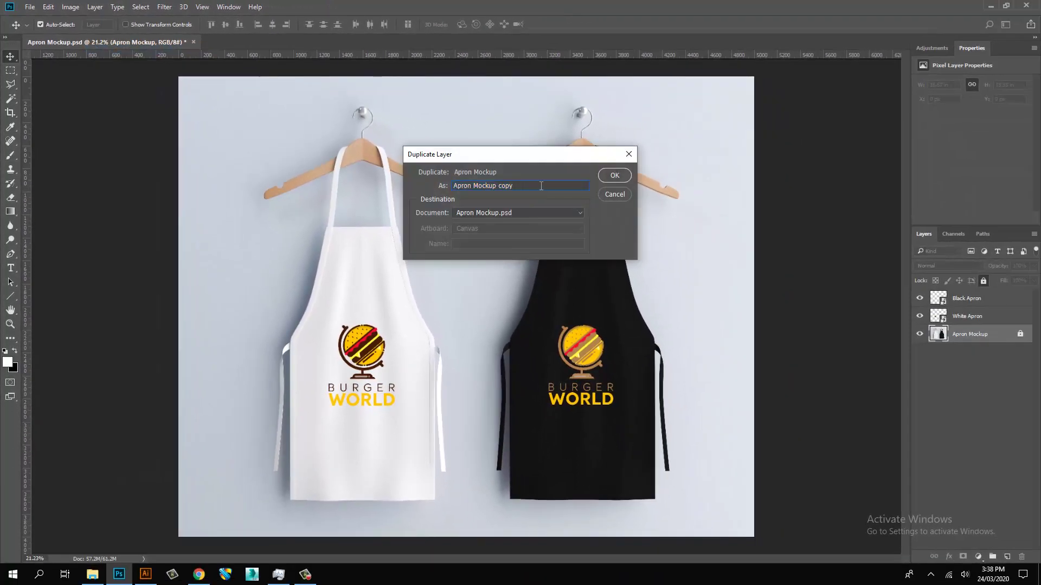
{"action": "type", "text": "Shades"}
{"action": "key", "text": "Return"}
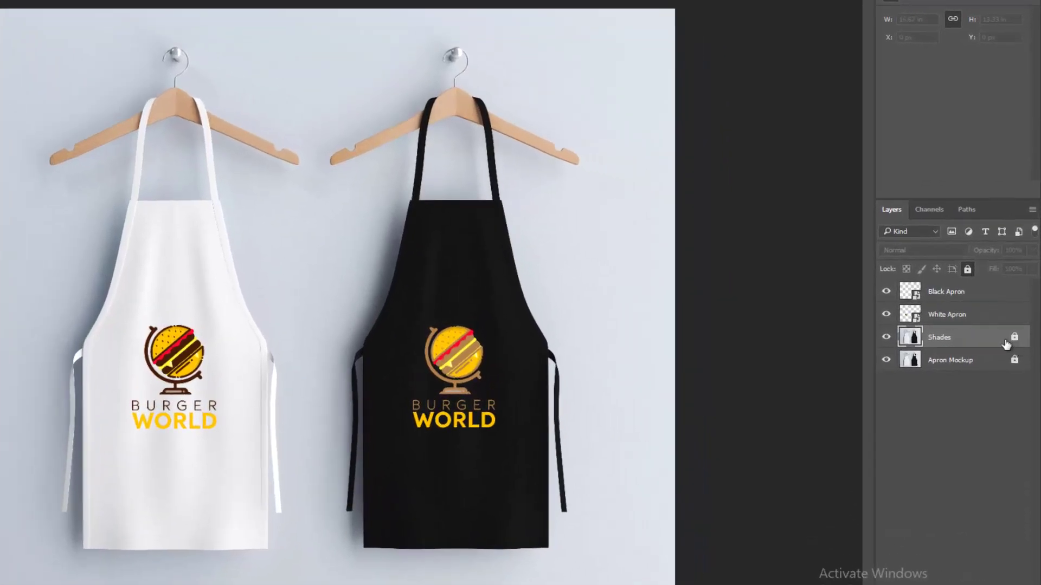
Step: Unlock the Shades layer, move it above both apron smart objects and blend it with Multiply at 25% fill
{"action": "left_click_drag", "start_coordinate": [1006, 344], "coordinate": [954, 294]}
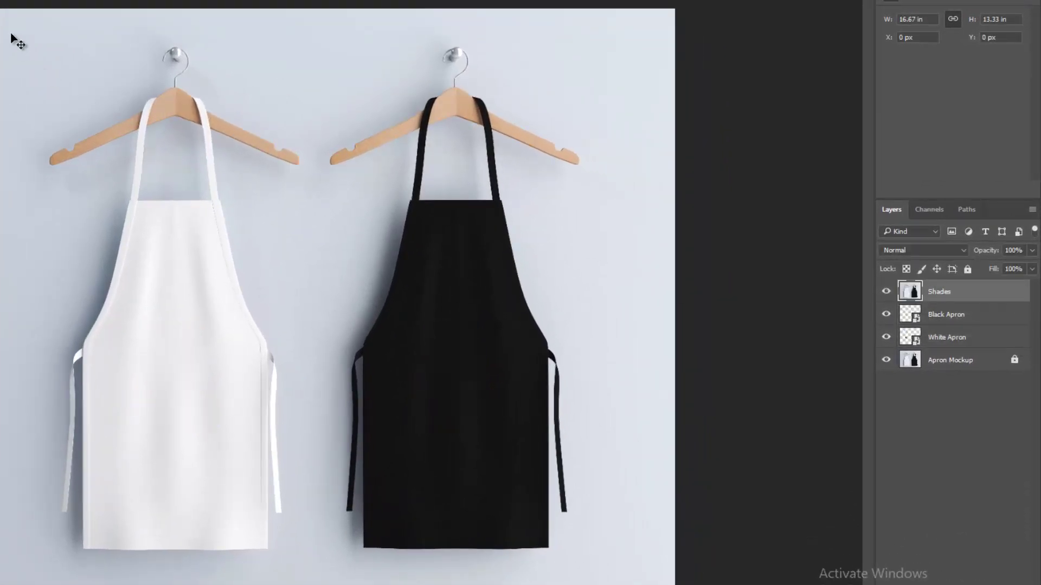
{"action": "left_click", "coordinate": [915, 250]}
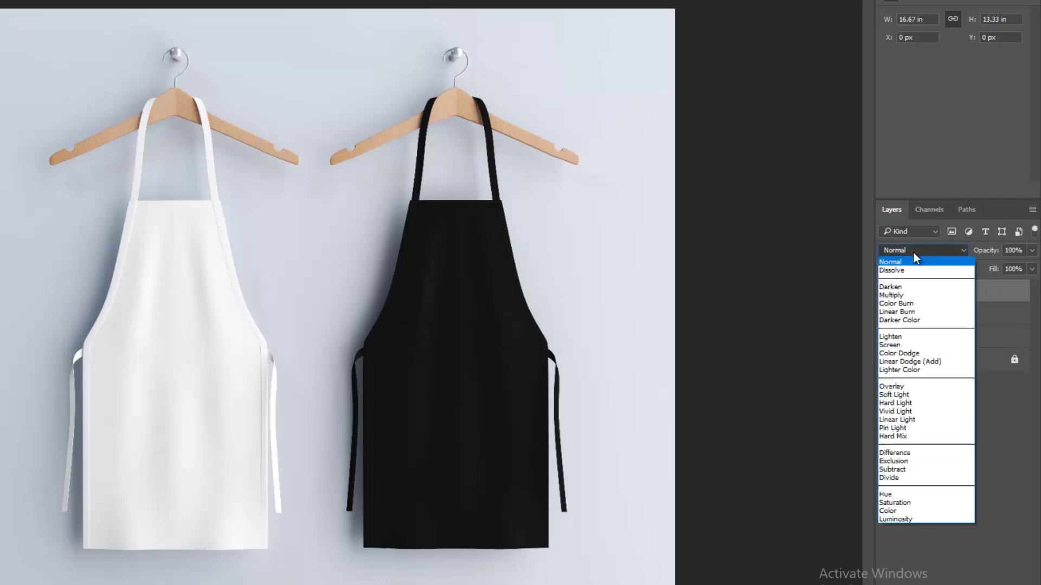
{"action": "left_click", "coordinate": [912, 296]}
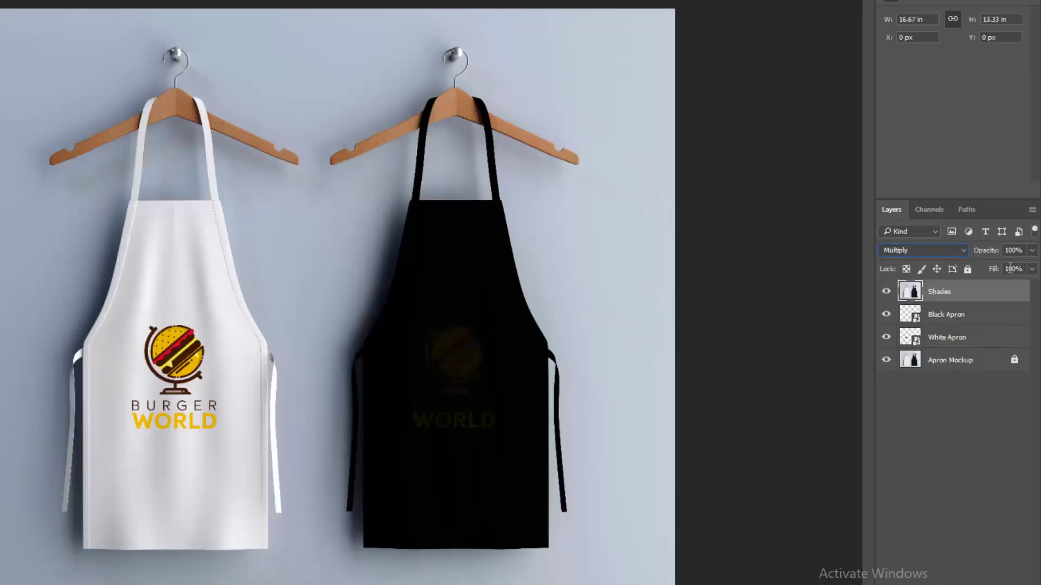
{"action": "type", "text": "20"}
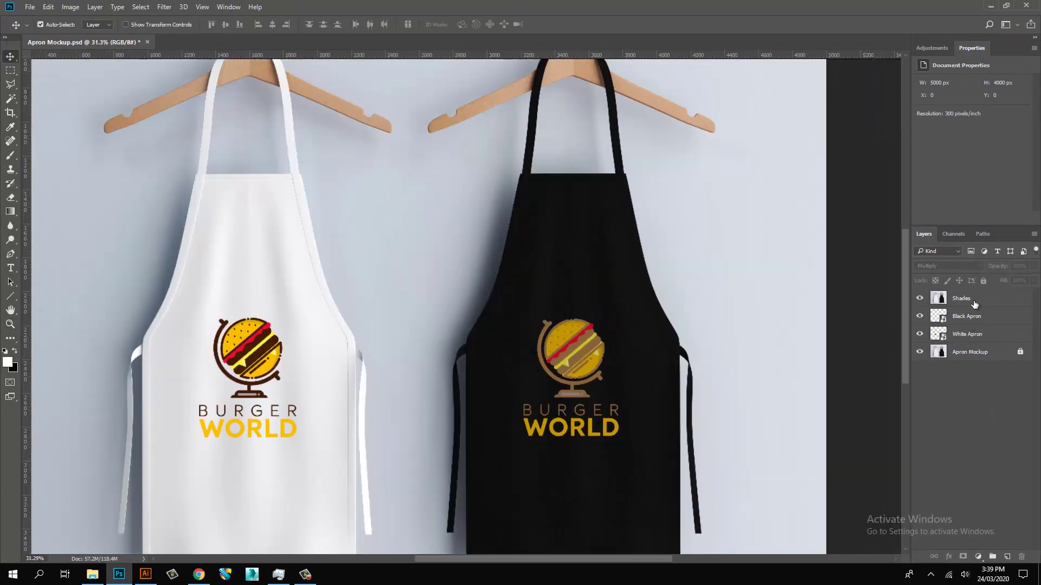
Step: Move Shades directly above White Apron, clip it to that smart object and set its fill to 50%
{"action": "left_click_drag", "start_coordinate": [974, 303], "coordinate": [939, 329]}
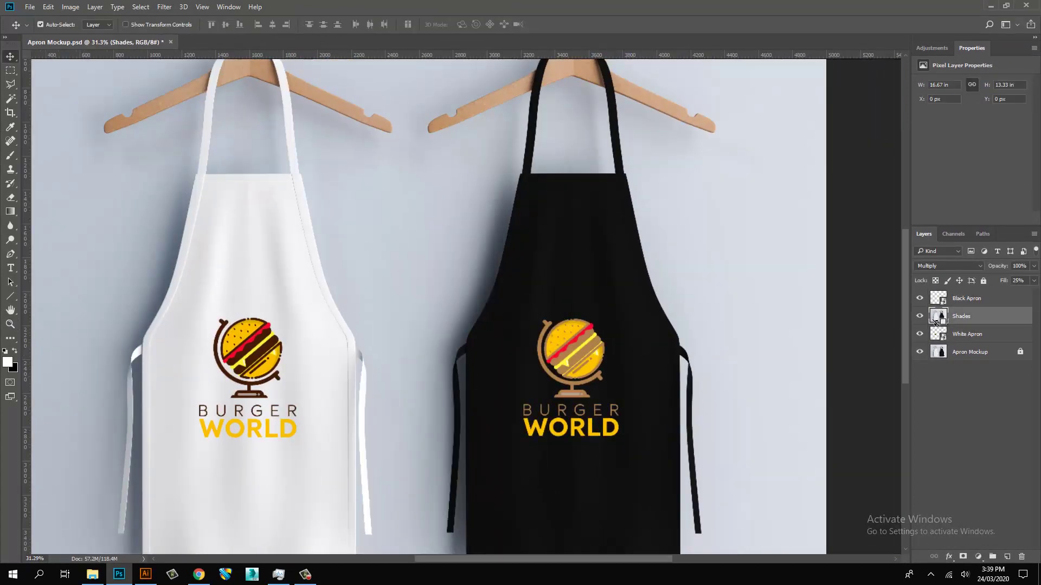
{"action": "left_click", "coordinate": [936, 325], "text": "alt"}
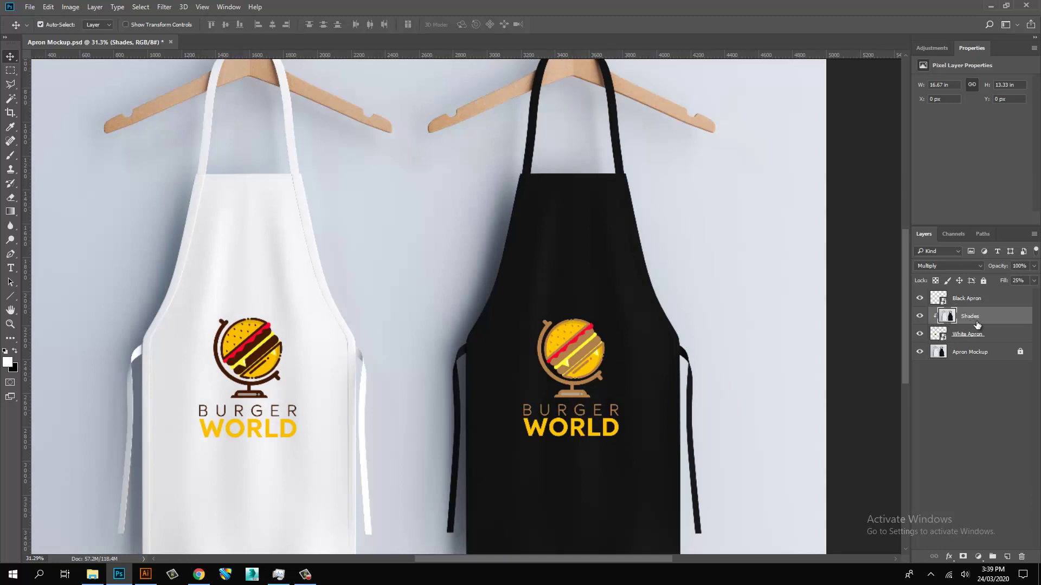
{"action": "type", "text": "5"}
Step: Duplicate the Shades layer above Black Apron, rename the copy Shades and clip it to that smart object
{"action": "mouse_move", "coordinate": [978, 318]}
{"action": "left_mouse_down"}
{"action": "mouse_move", "coordinate": [988, 288]}
{"action": "mouse_move", "coordinate": [977, 300]}
{"action": "left_mouse_up"}
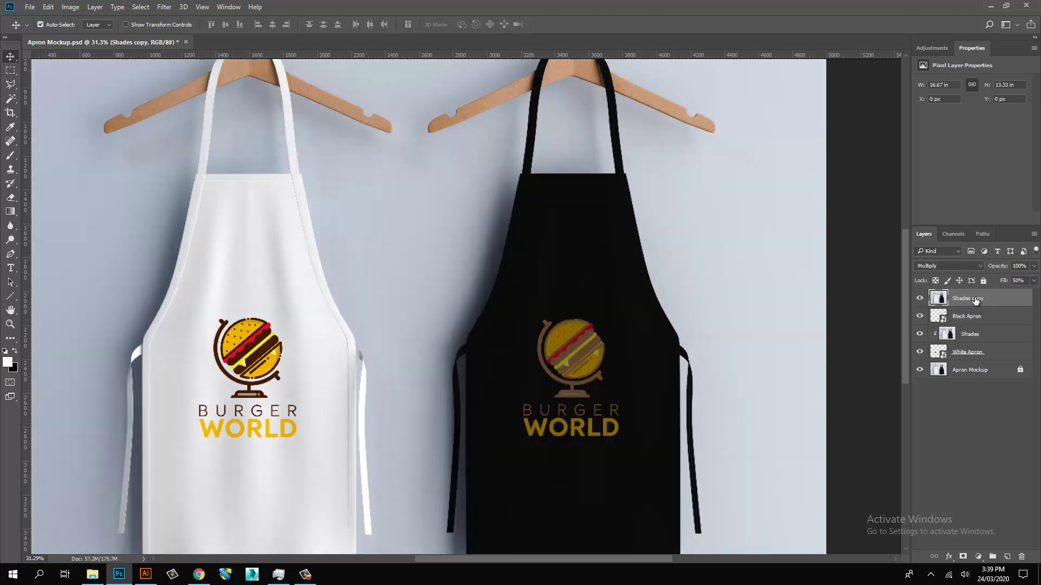
{"action": "double_click", "coordinate": [975, 301]}
{"action": "key", "text": "Return"}
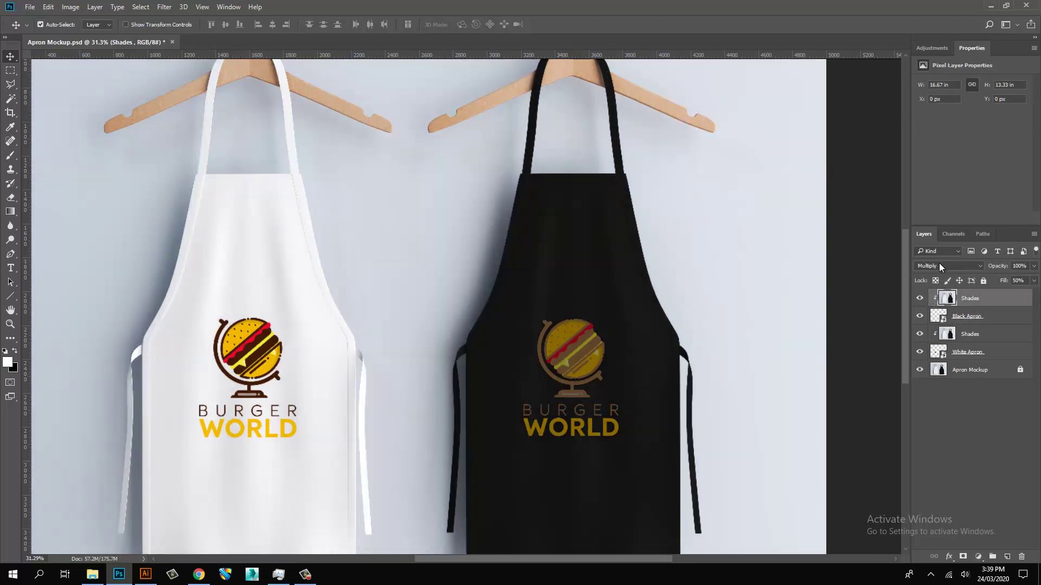
Step: Set the Shades layer clipped to Black Apron to Screen at 100% fill and toggle its visibility to compare the effect
{"action": "left_click", "coordinate": [939, 264]}
{"action": "left_click", "coordinate": [927, 340]}
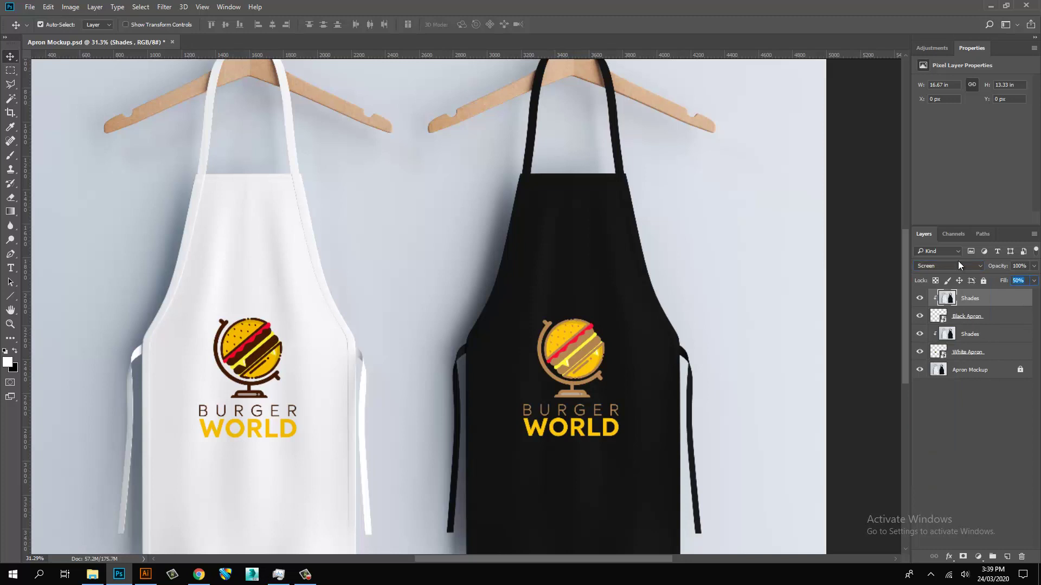
{"action": "type", "text": "100"}
{"action": "left_click", "coordinate": [862, 336]}
{"action": "left_click", "coordinate": [920, 299]}
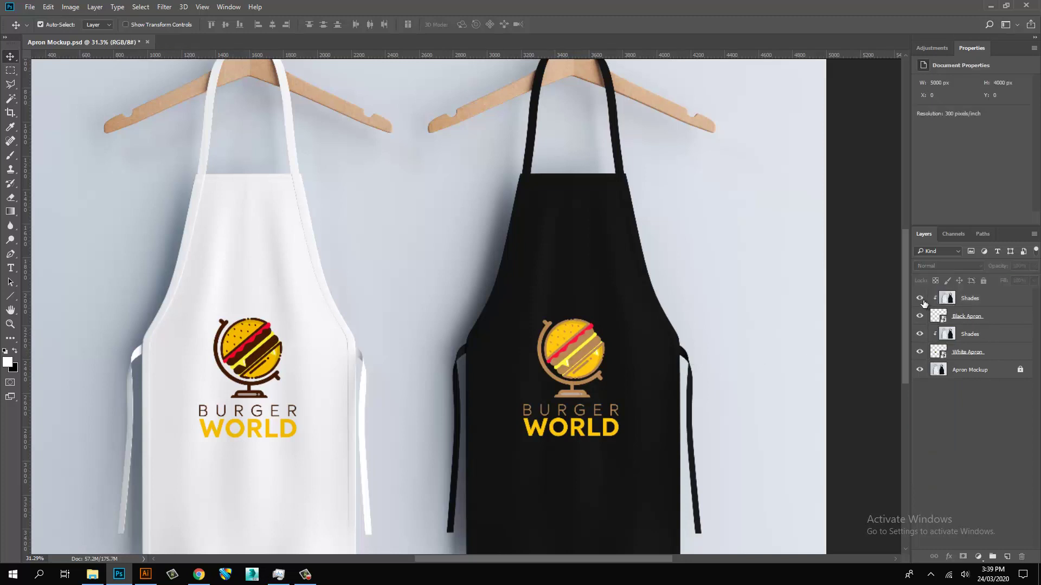
{"action": "left_click", "coordinate": [923, 302]}
{"action": "left_click", "coordinate": [921, 299]}
Step: Duplicate the Screen-blended Shades layer, keep the copy clipped to Black Apron and rename it Shades
{"action": "left_click", "coordinate": [970, 303]}
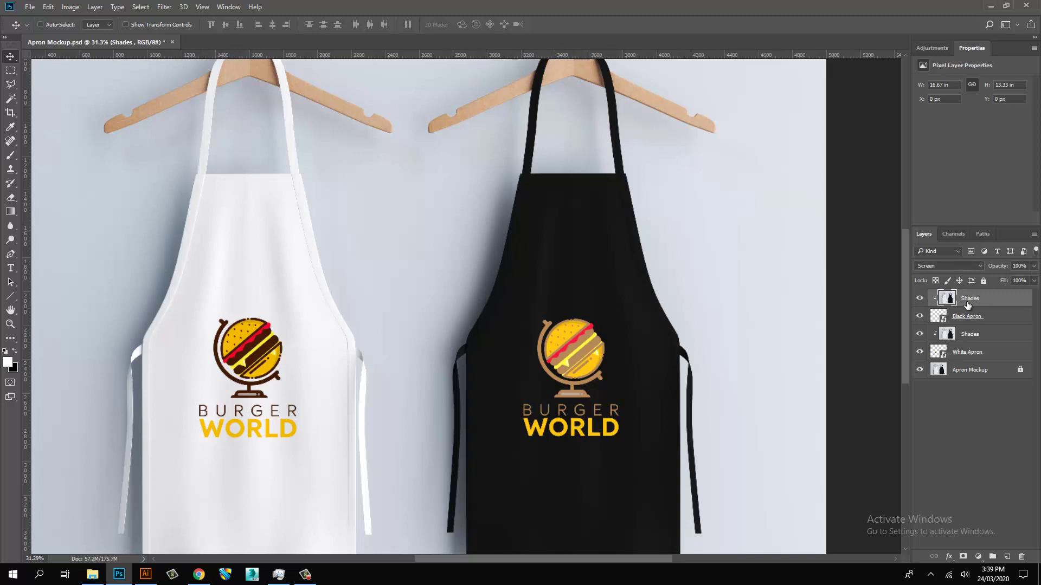
{"action": "key", "text": "ctrl+j"}
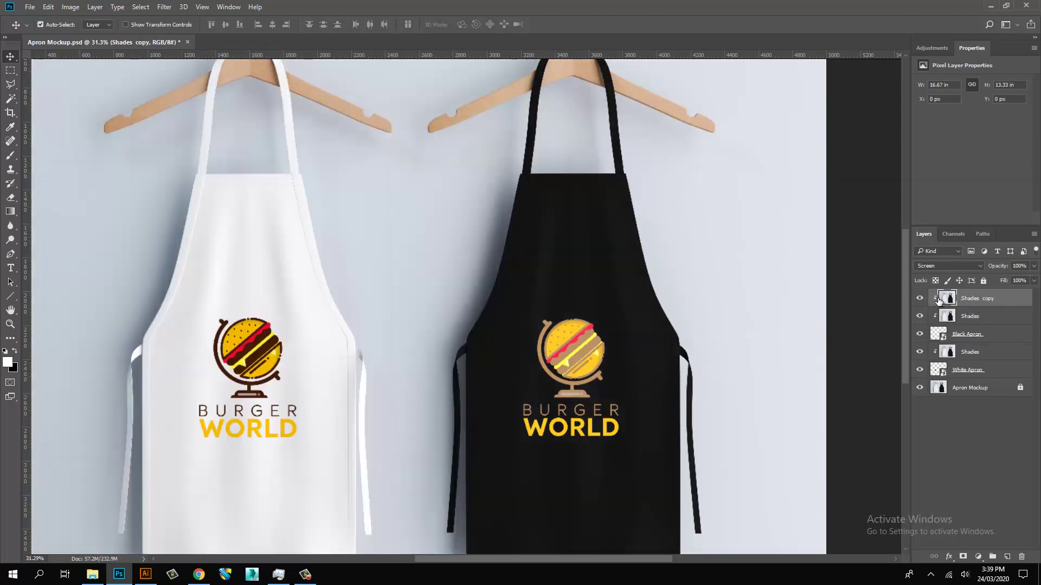
{"action": "left_click_drag", "start_coordinate": [982, 298], "coordinate": [1019, 307]}
{"action": "key", "text": "BackSpace"}
{"action": "key", "text": "Return"}
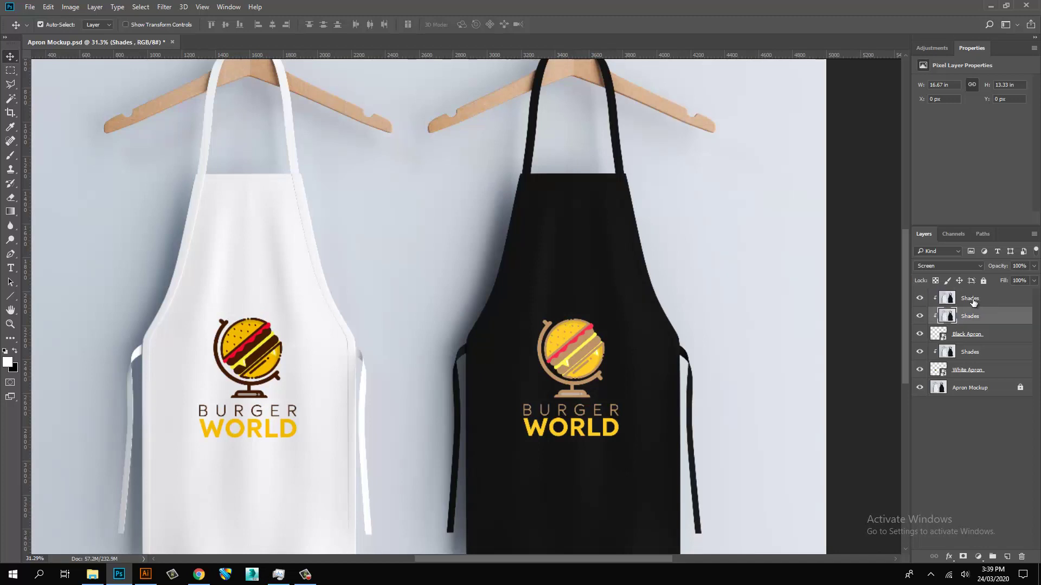
Step: Set the topmost Shades layer clipped to Black Apron to Multiply blending with a 15% fill
{"action": "left_click", "coordinate": [934, 267]}
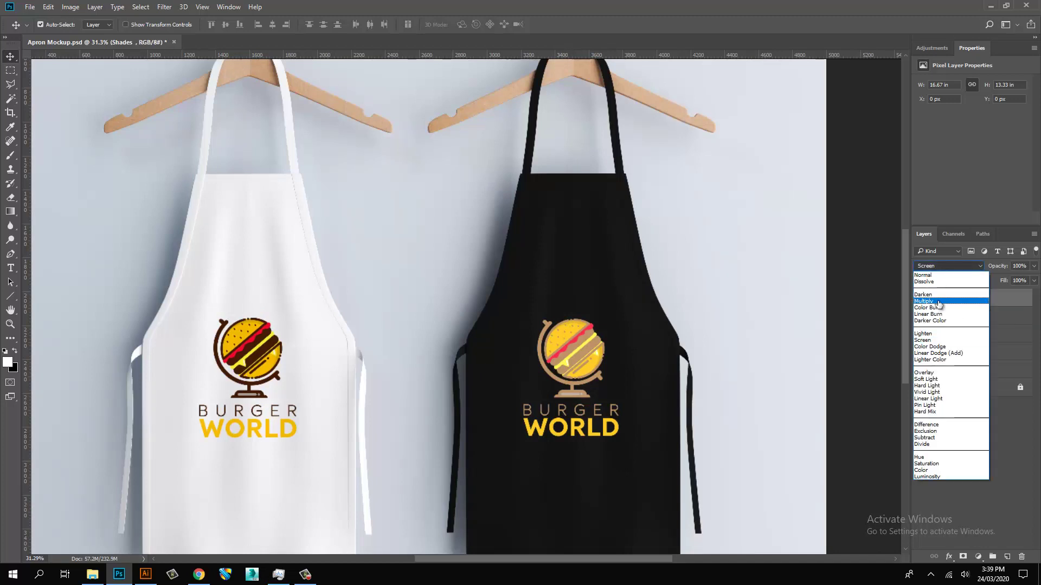
{"action": "left_click", "coordinate": [934, 301]}
{"action": "left_click", "coordinate": [1034, 281]}
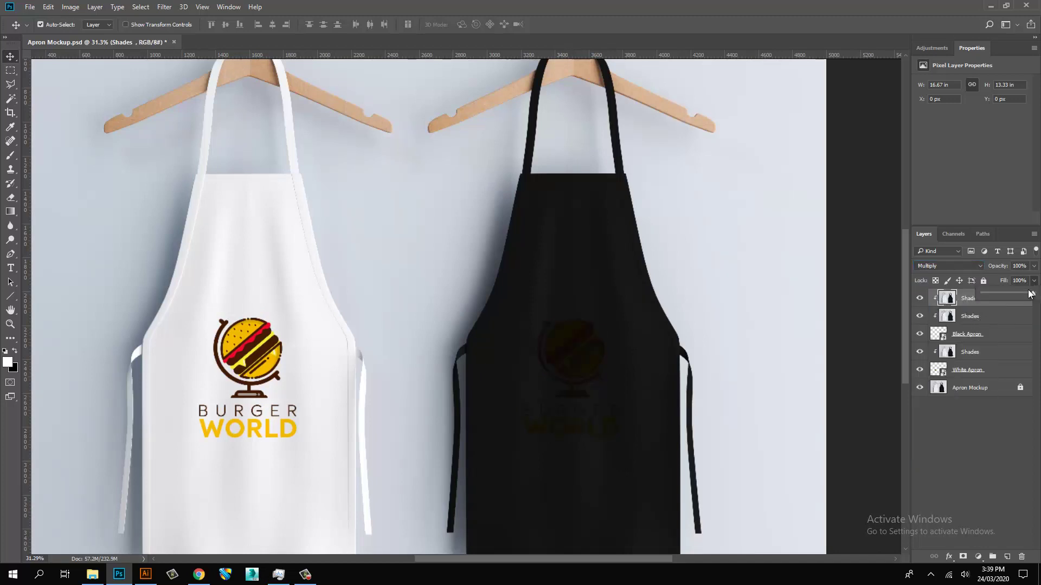
{"action": "left_click_drag", "start_coordinate": [1028, 295], "coordinate": [1003, 294]}
{"action": "left_click", "coordinate": [1026, 282]}
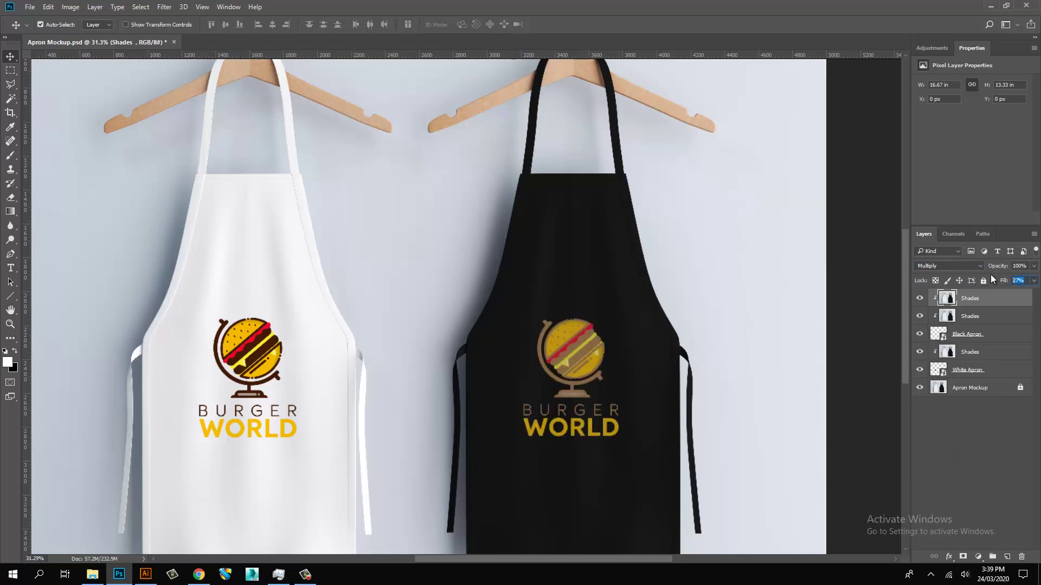
{"action": "type", "text": "15"}
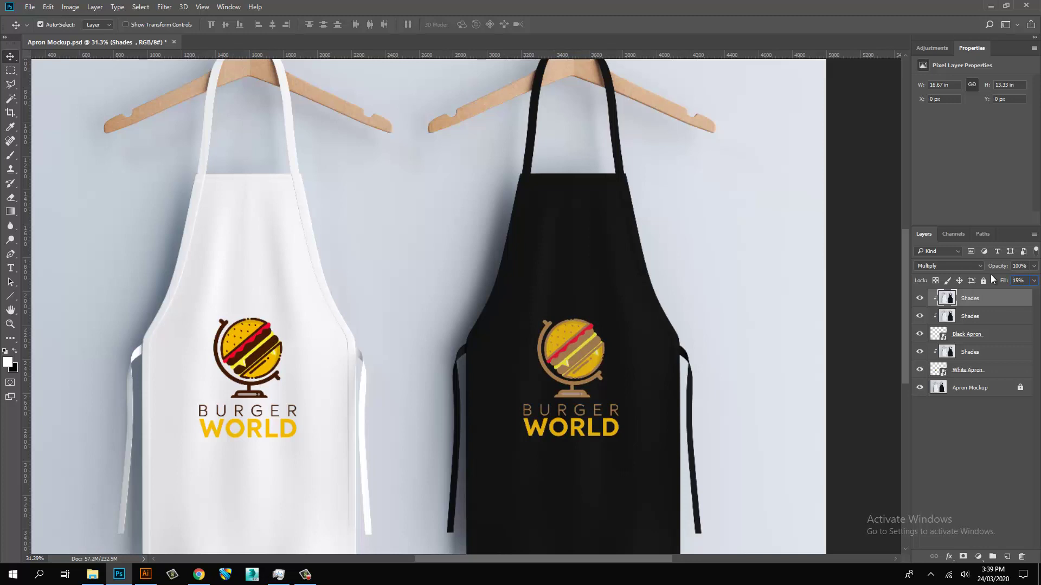
Step: Deselect all layers and save the Apron Mockup.psd document
{"action": "left_click", "coordinate": [973, 318]}
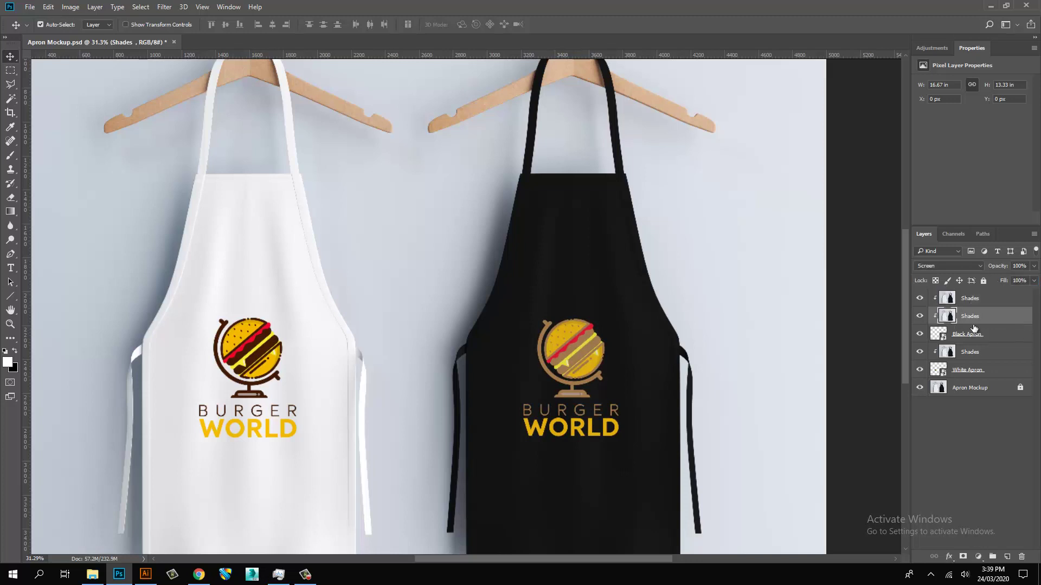
{"action": "left_click", "coordinate": [976, 401]}
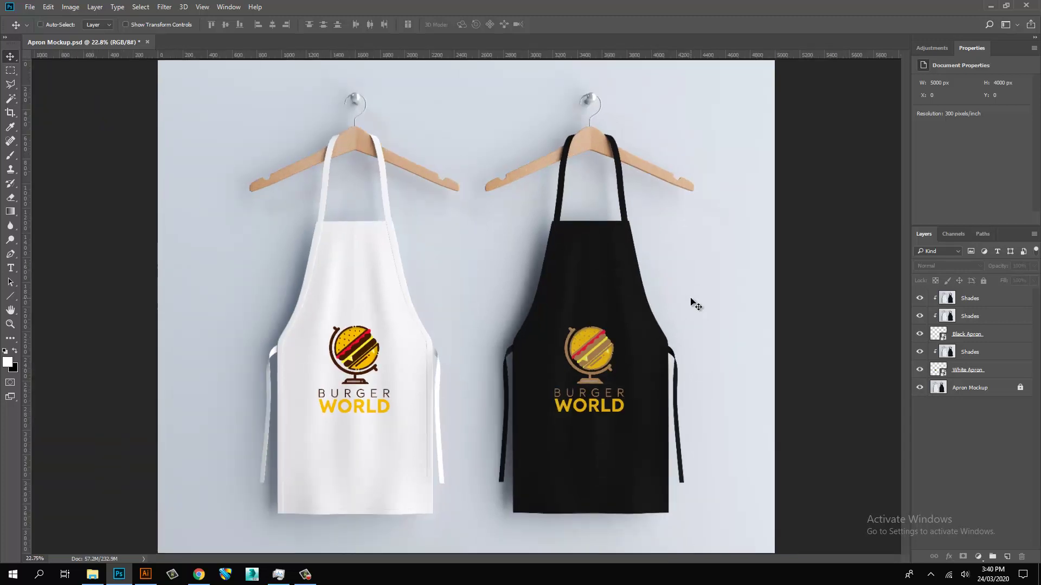
{"action": "key", "text": "ctrl+s"}
{"action": "left_click", "coordinate": [651, 179]}
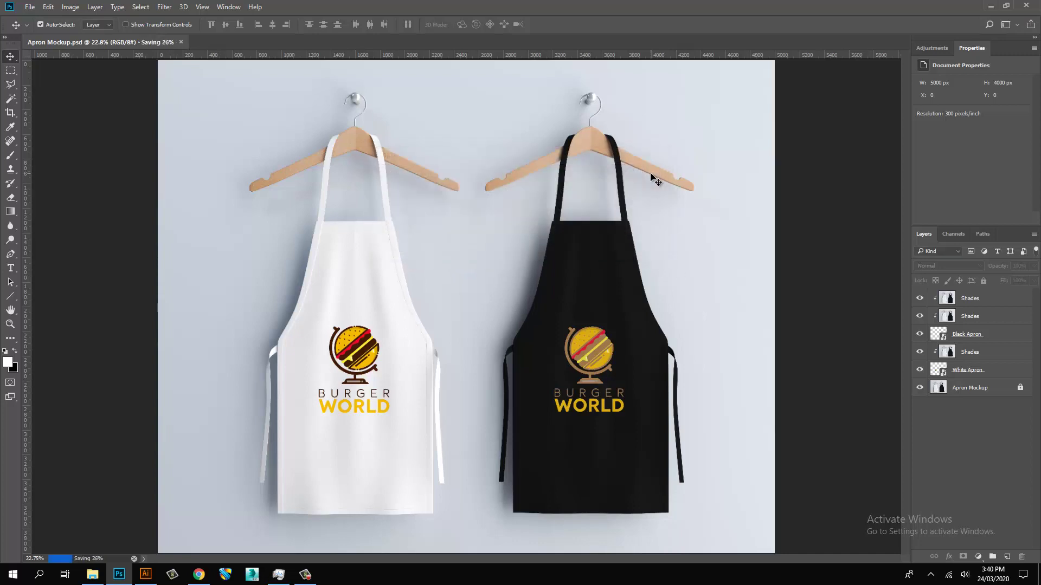